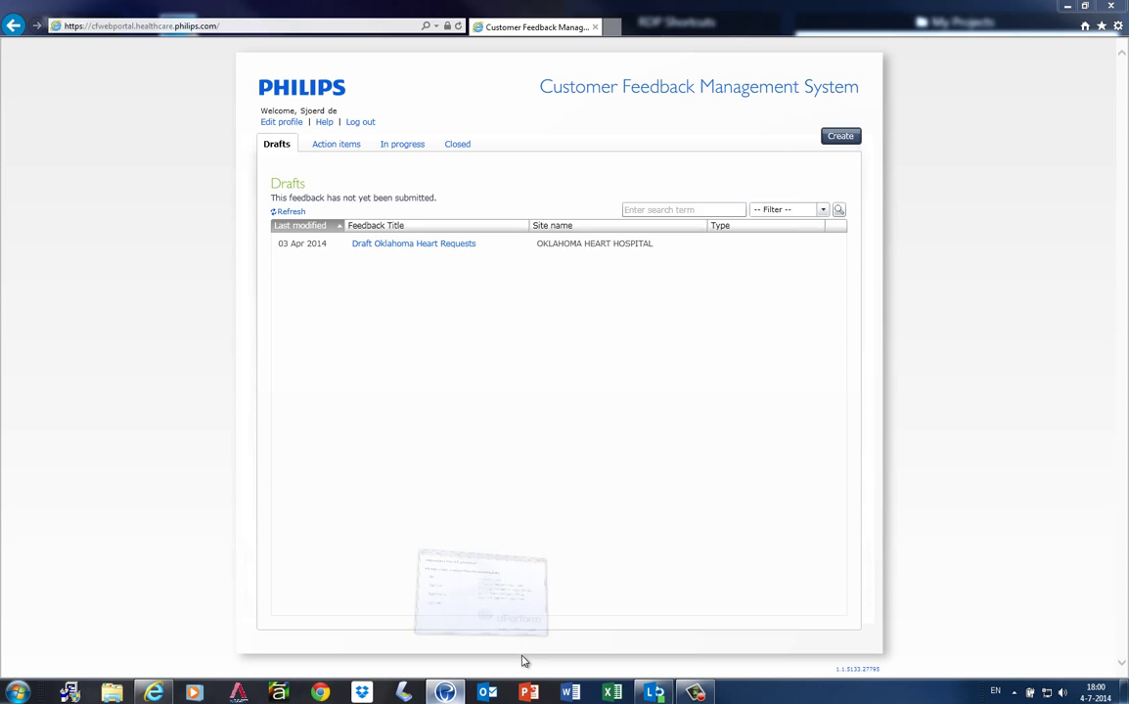
Create a new uPerform file named 'Demo CFMS' of type Recording
left_click(445, 692)
left_click(393, 283)
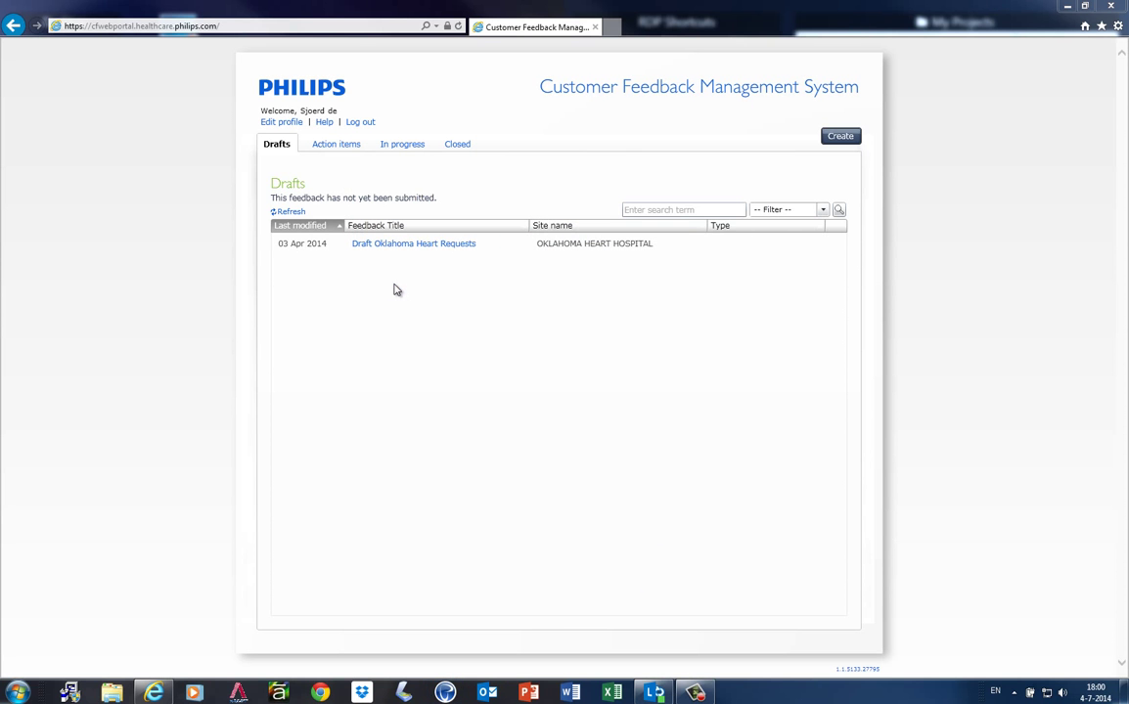
type("D")
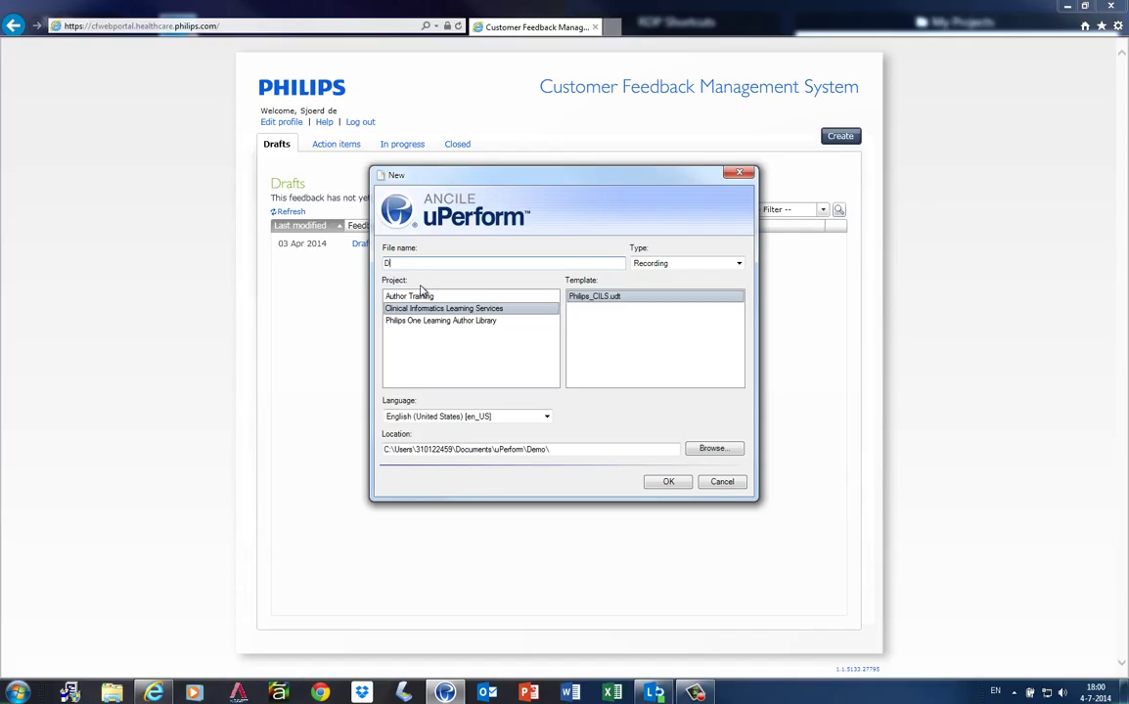
type("emo CF")
type("N")
key("BackSpace")
type("MS")
left_click(665, 263)
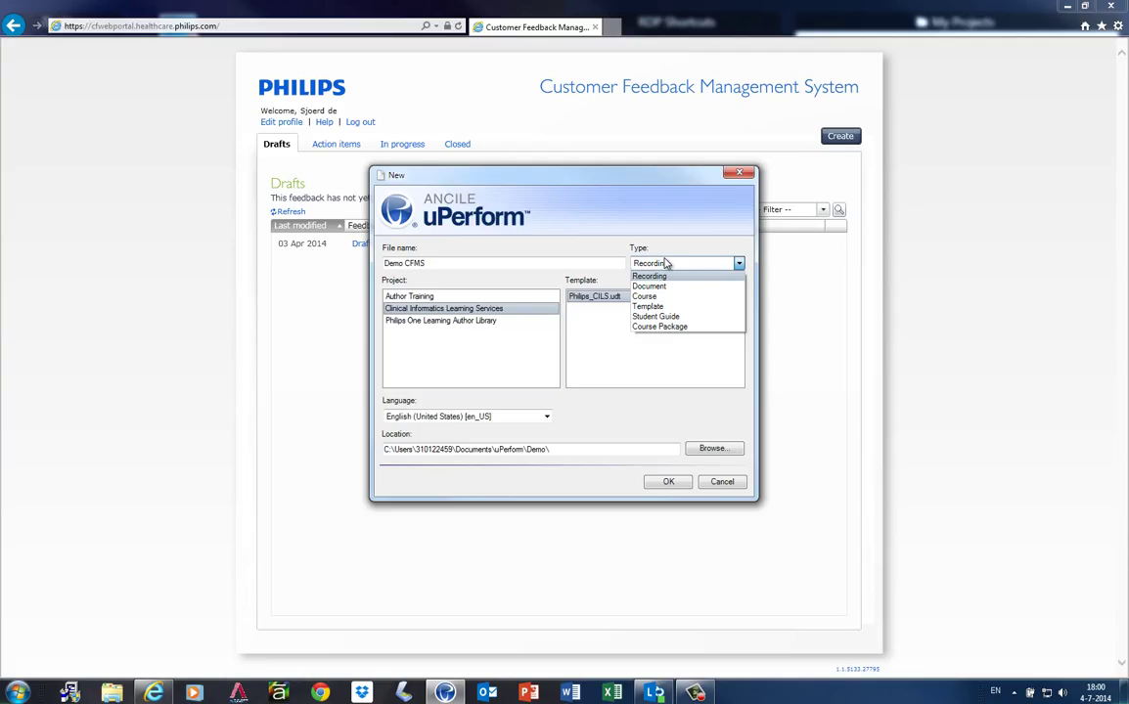
left_click(664, 263)
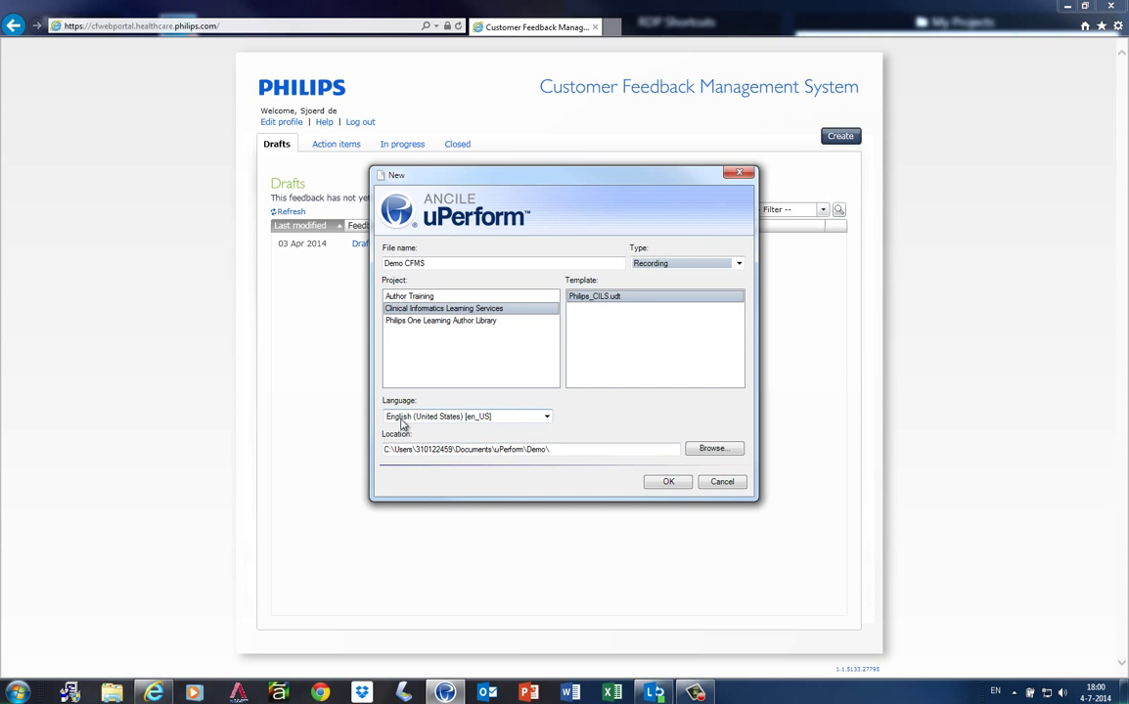
left_click(669, 482)
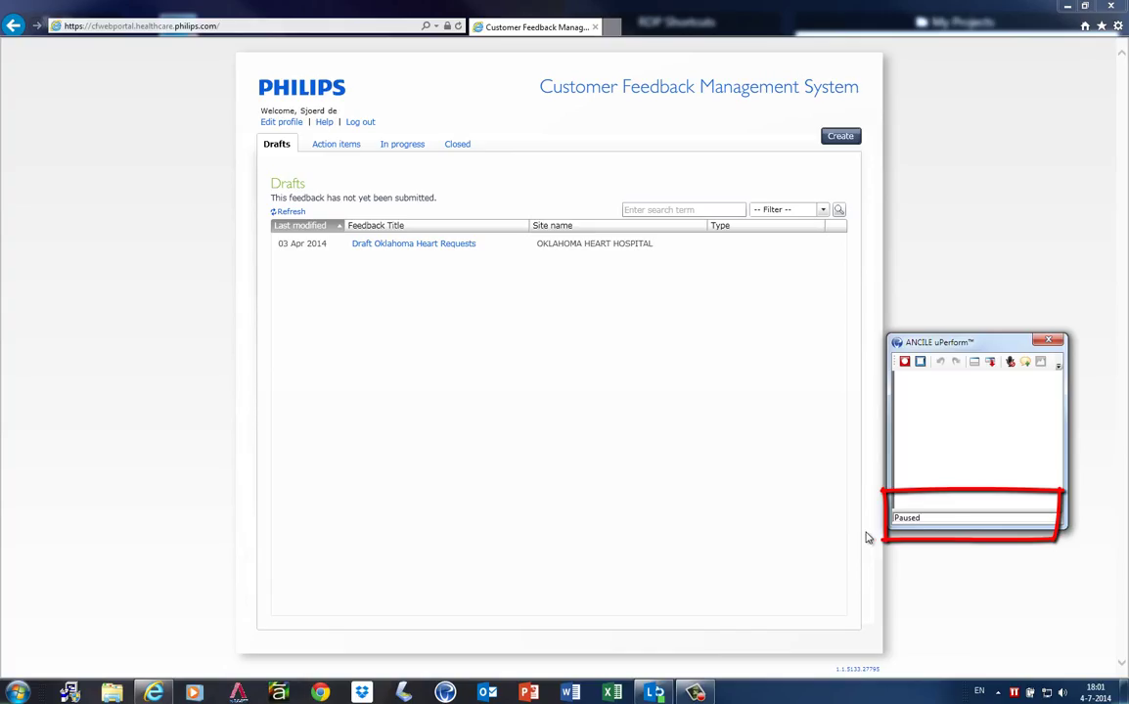
Open and cancel Audio Testing without recording audio, then start recording
left_click(1010, 361)
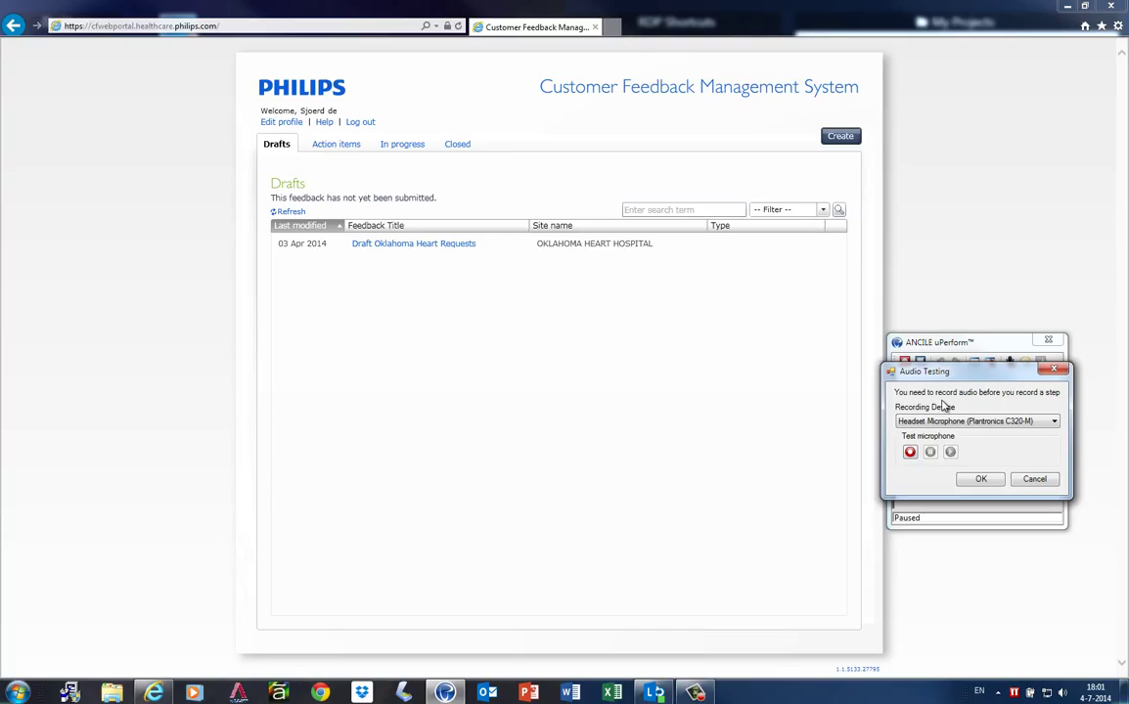
left_click(1032, 479)
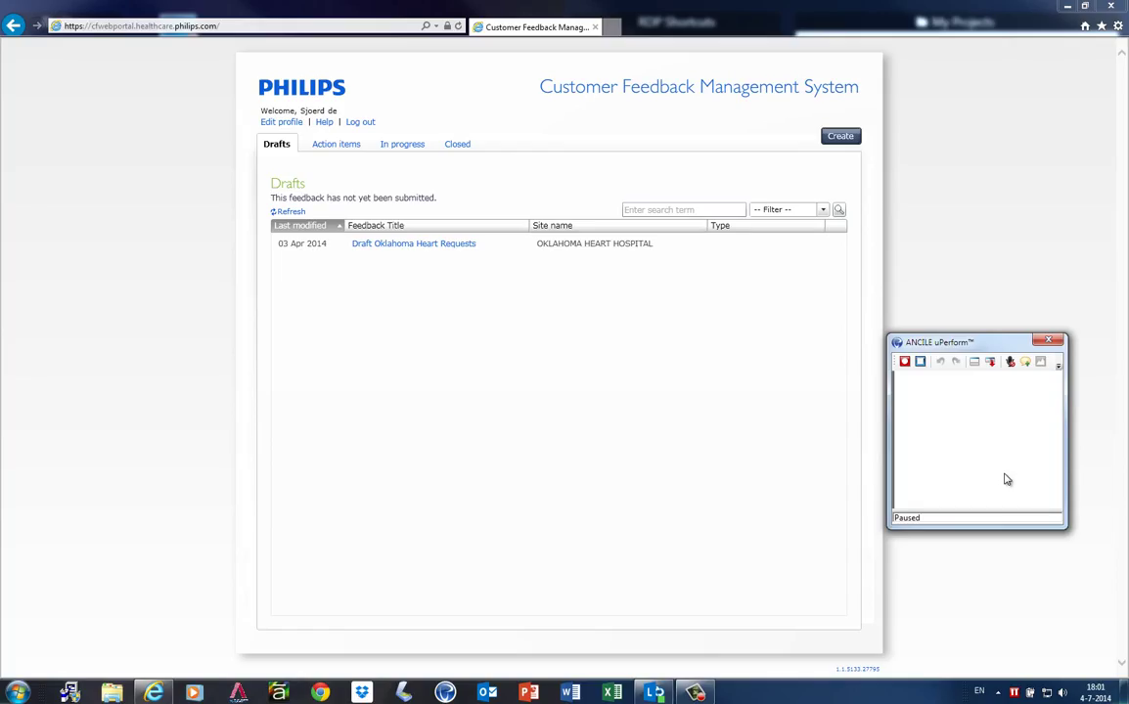
left_click(904, 362)
Record creating a new feedback entry with feedback type Enhancement
left_click(841, 137)
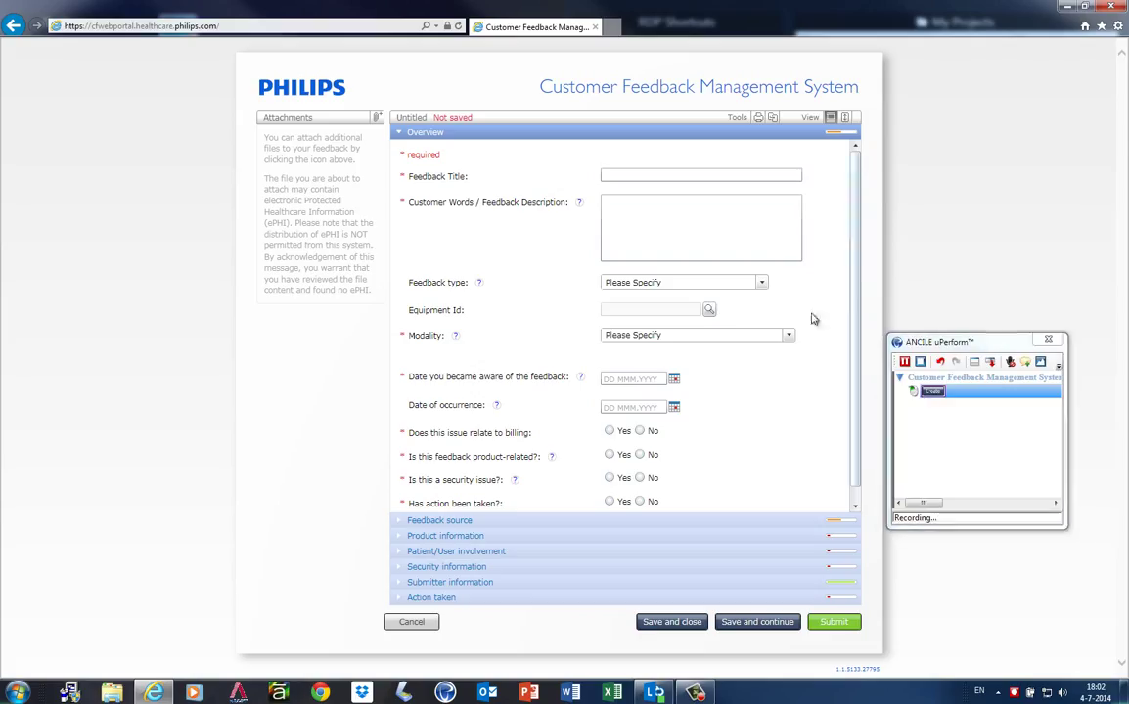
left_click(761, 284)
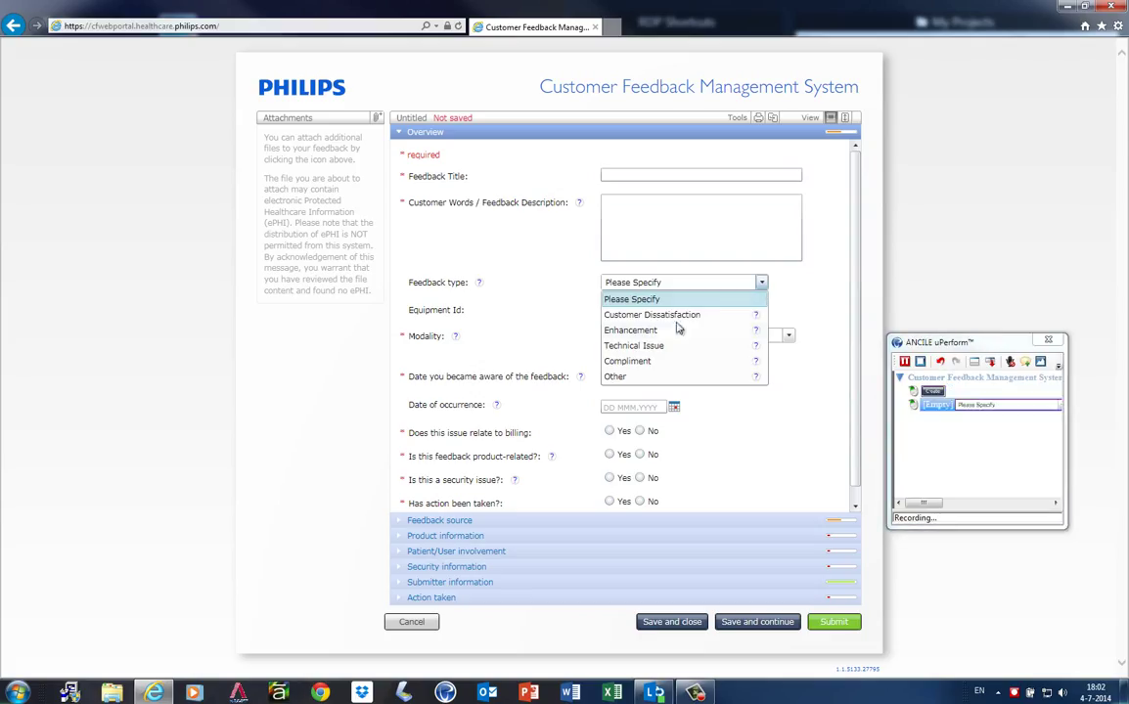
left_click(634, 331)
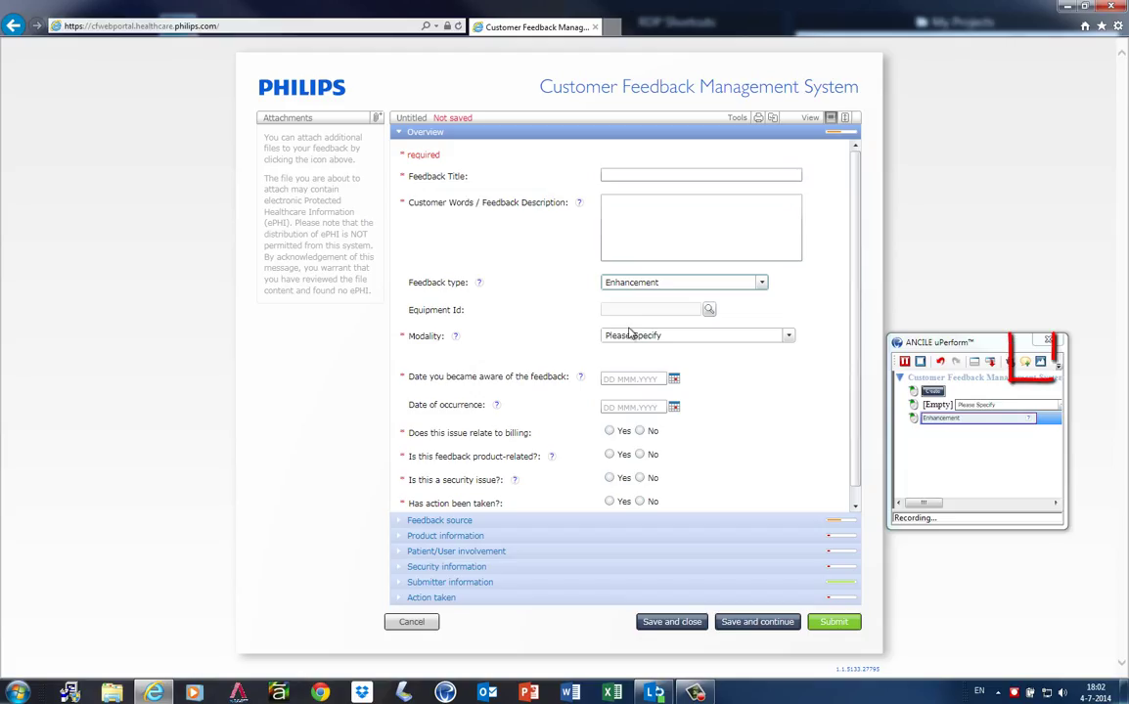
Add a recorded note reading 'This explainse how', then stop recording
left_click(1028, 365)
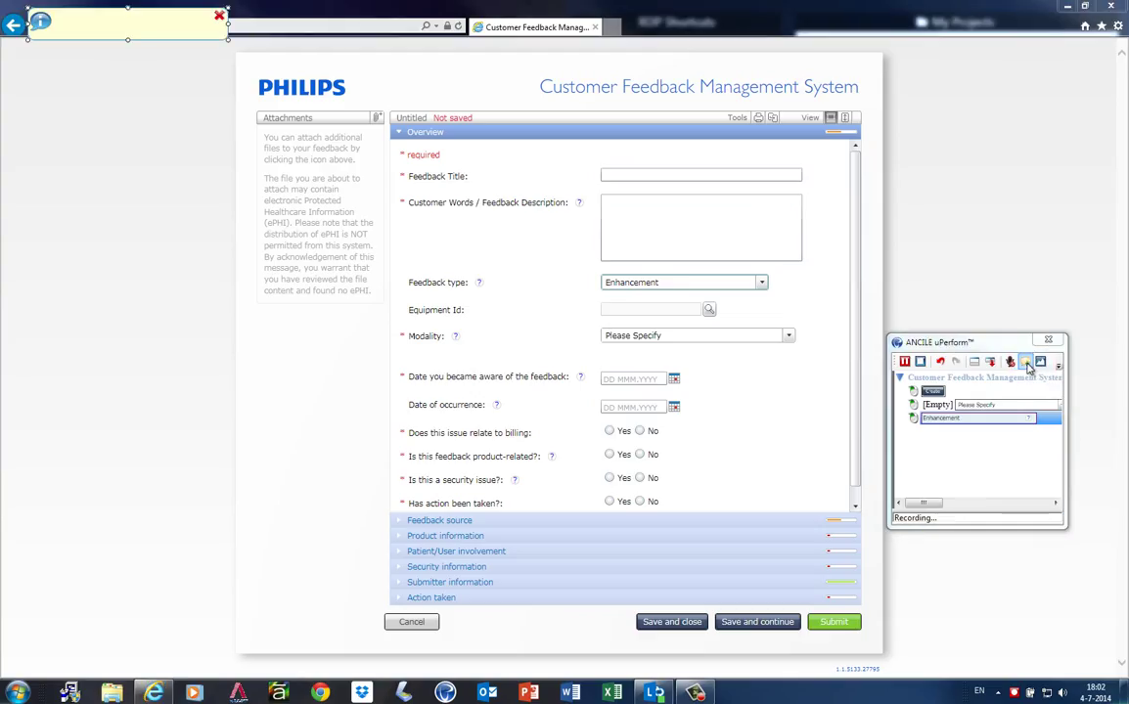
left_click(117, 25)
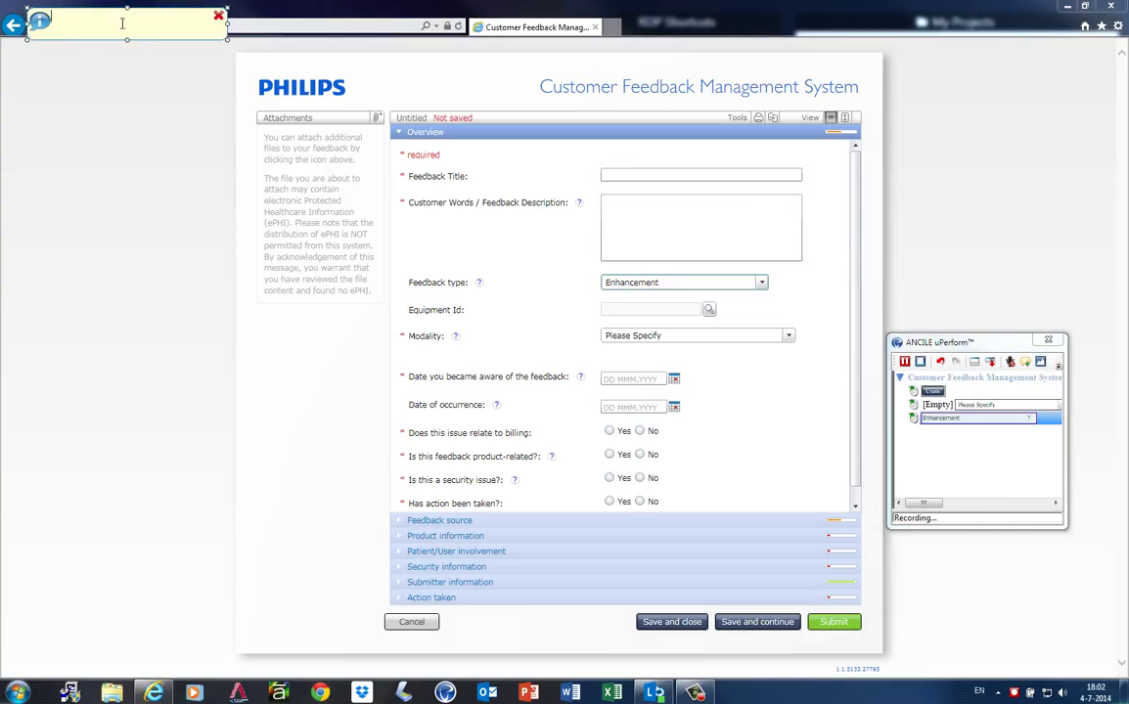
type("Thi")
type("s explain")
type("se how")
left_click(685, 494)
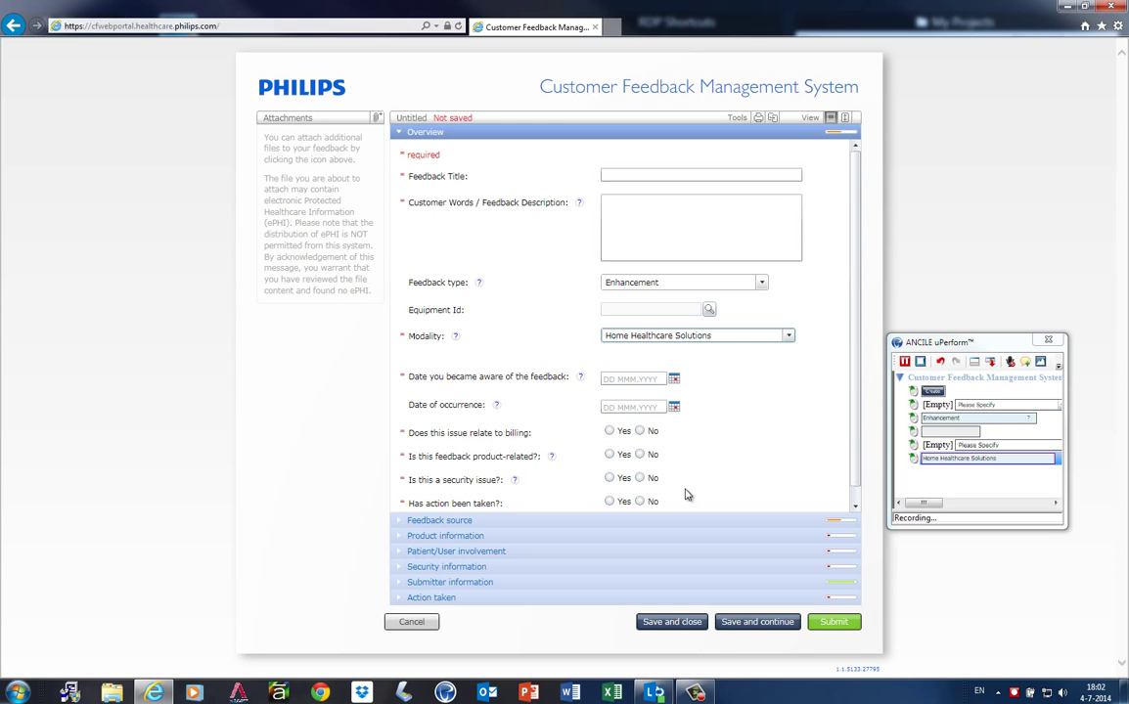
left_click(920, 364)
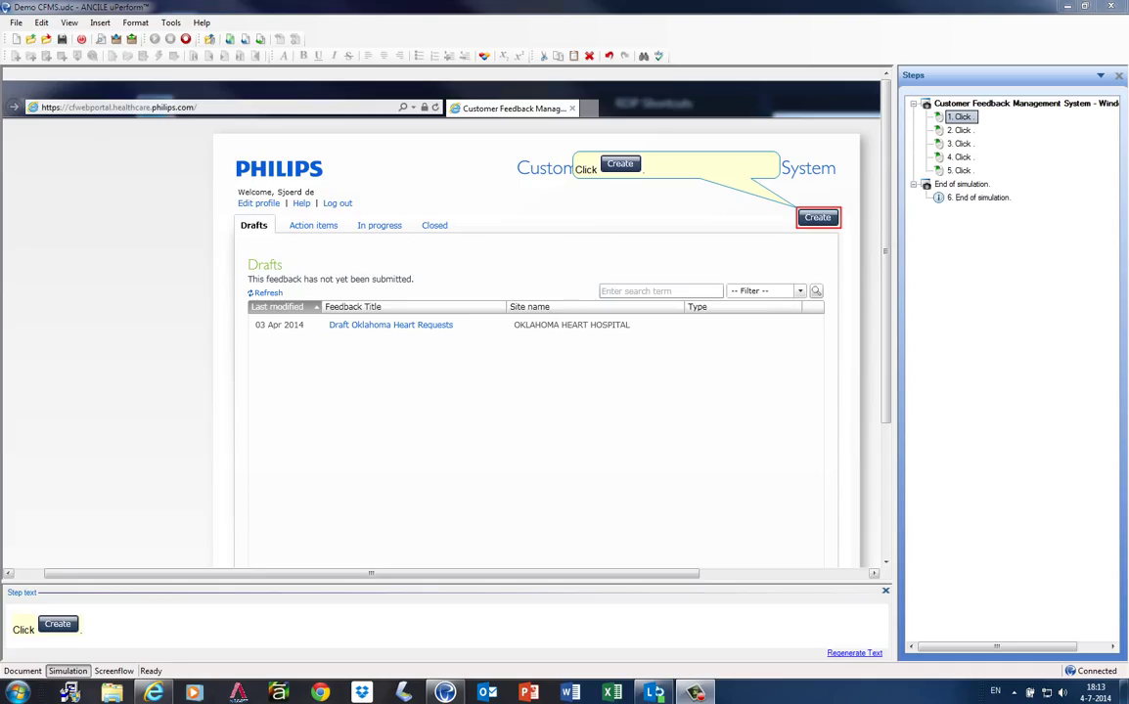
Show step 2, the blank feedback form with its feedback-type click instruction
left_click(959, 130)
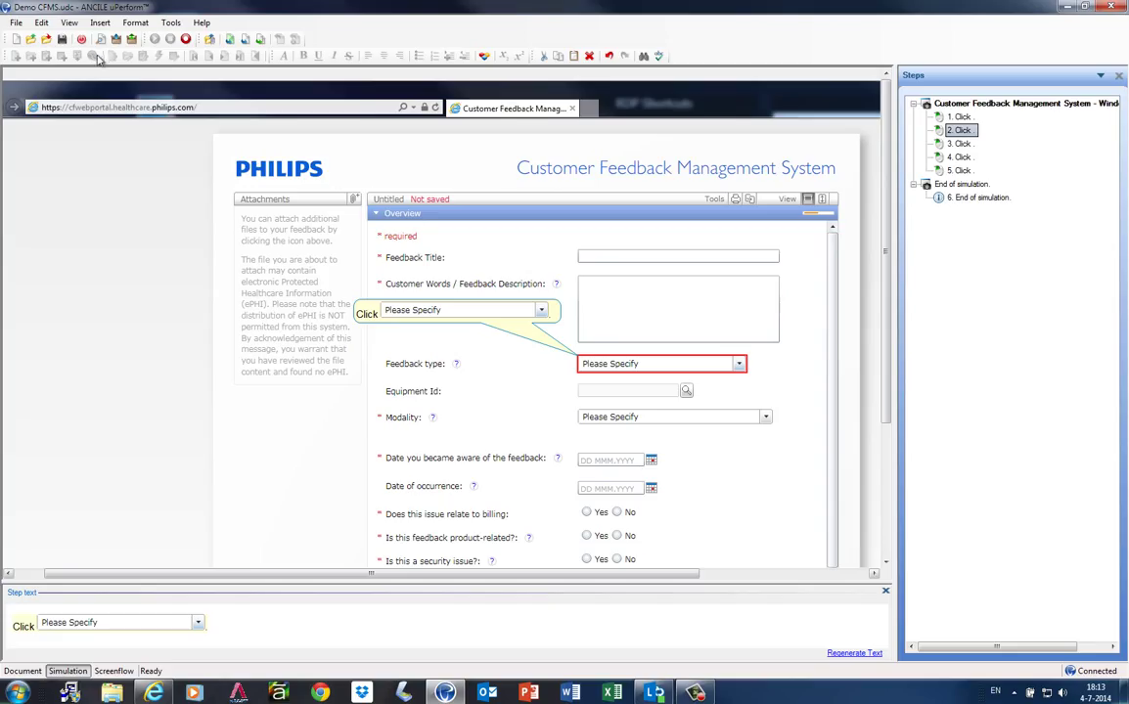
Add a highlighted Explanation note to step 2, enlarged and moved lower
left_click(99, 23)
mouse_move(120, 52)
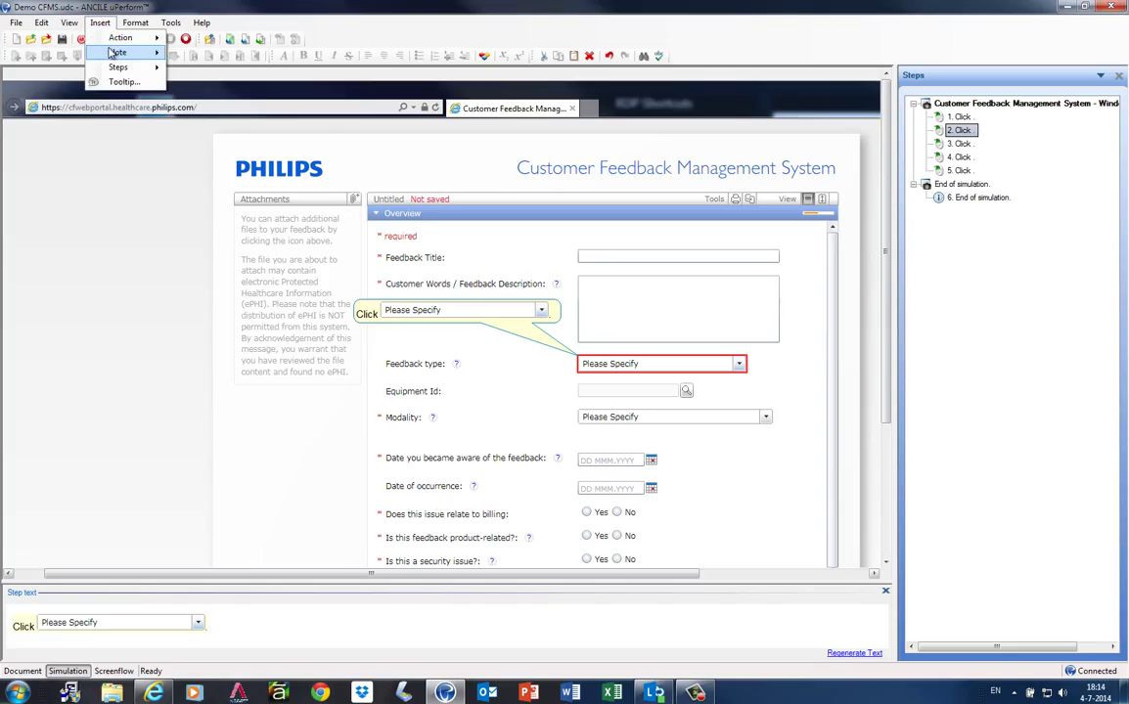
left_click(210, 70)
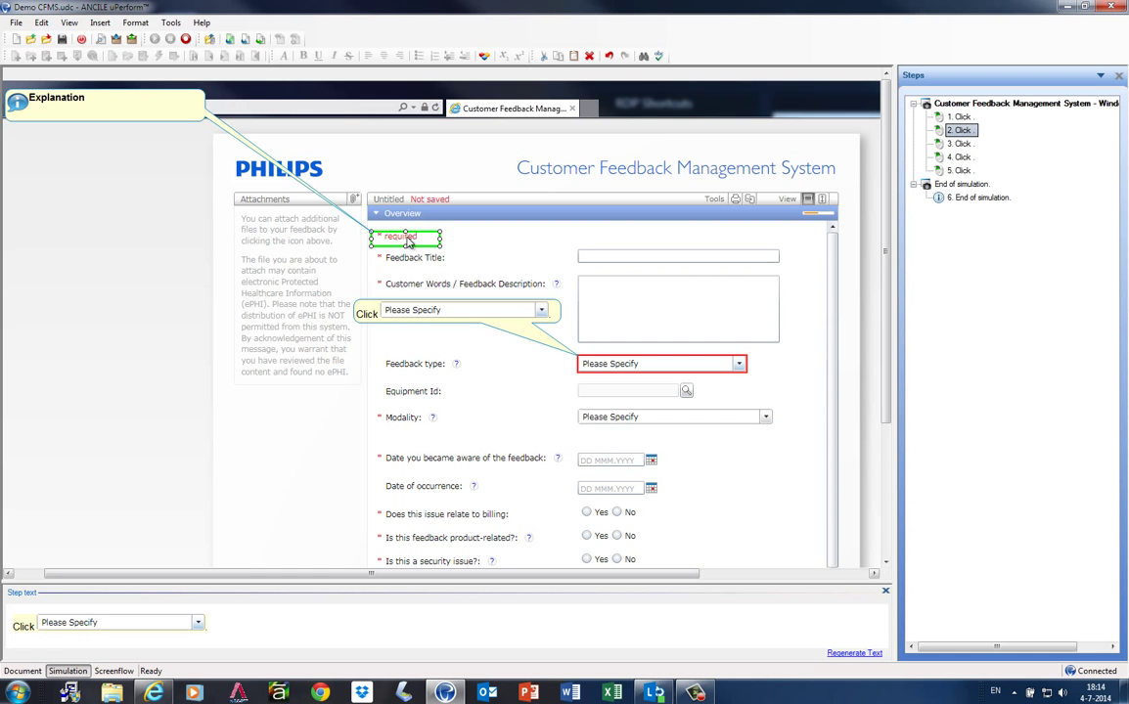
left_click(106, 122)
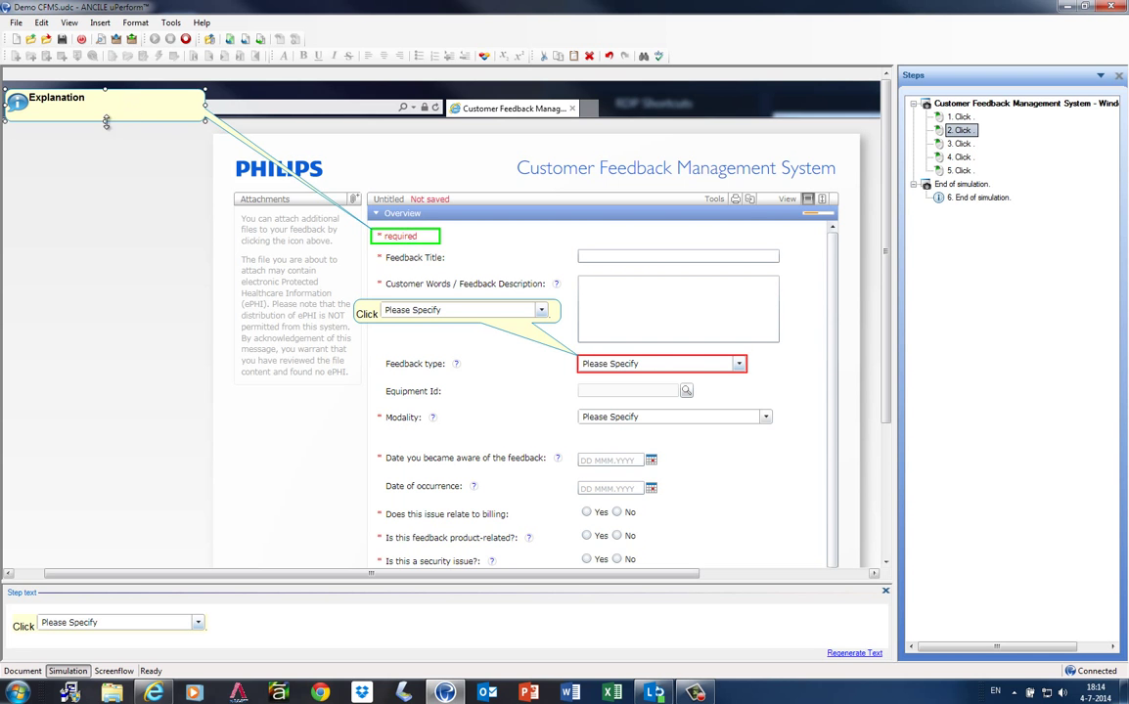
mouse_move(106, 121)
left_mouse_down()
mouse_move(110, 167)
mouse_move(162, 161)
left_mouse_up()
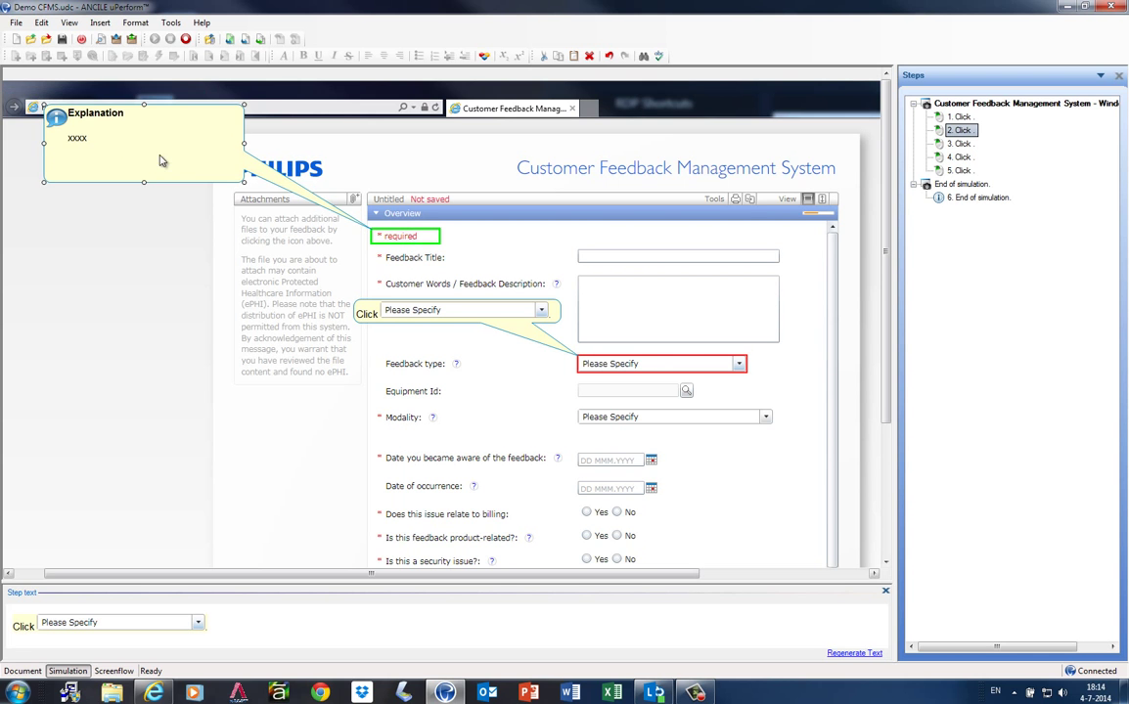
left_click(100, 22)
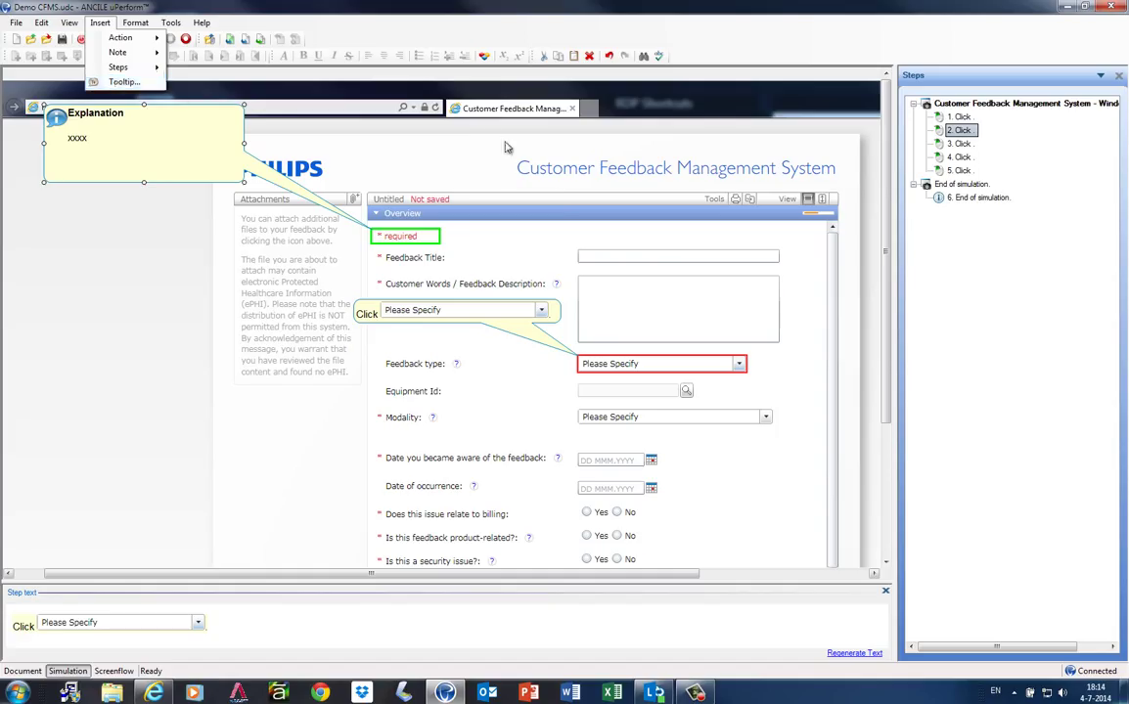
left_click(459, 133)
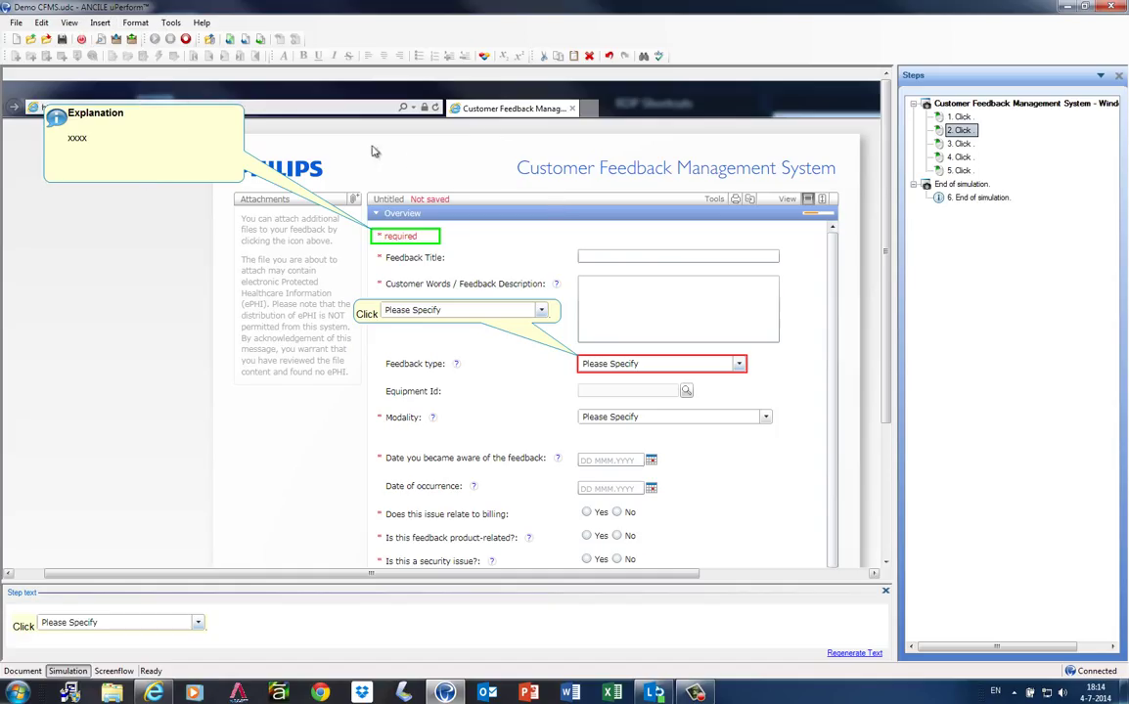
Review the Screen and Audio pages of the current step's properties
right_click(461, 170)
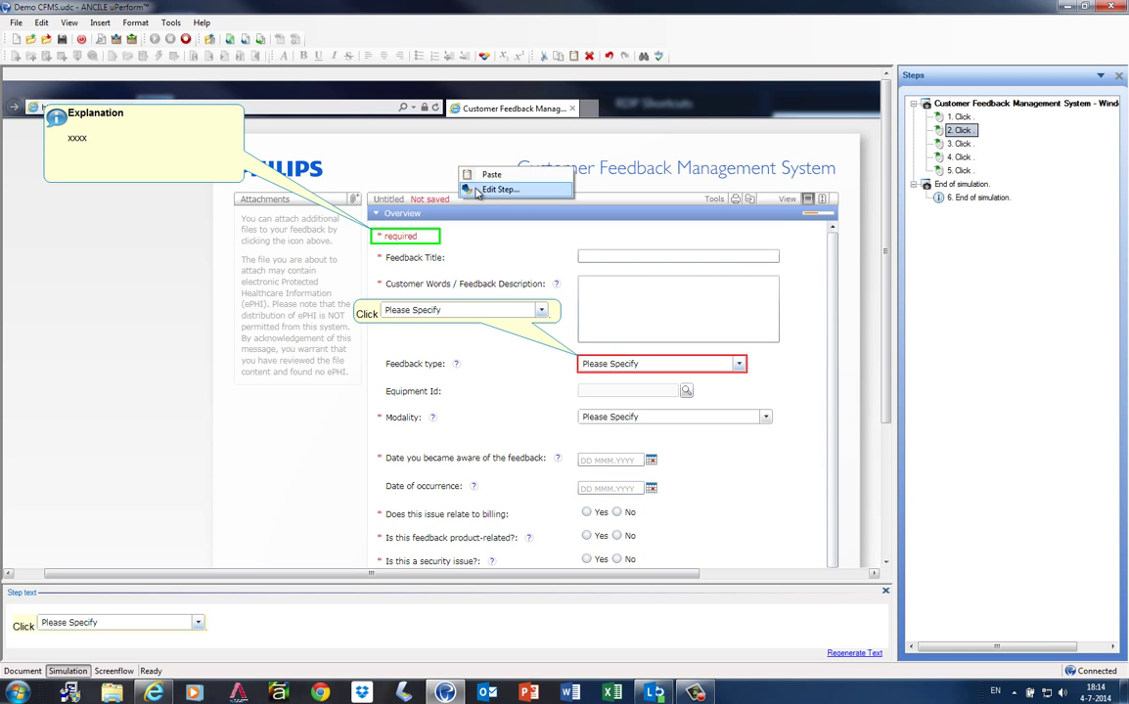
left_click(484, 189)
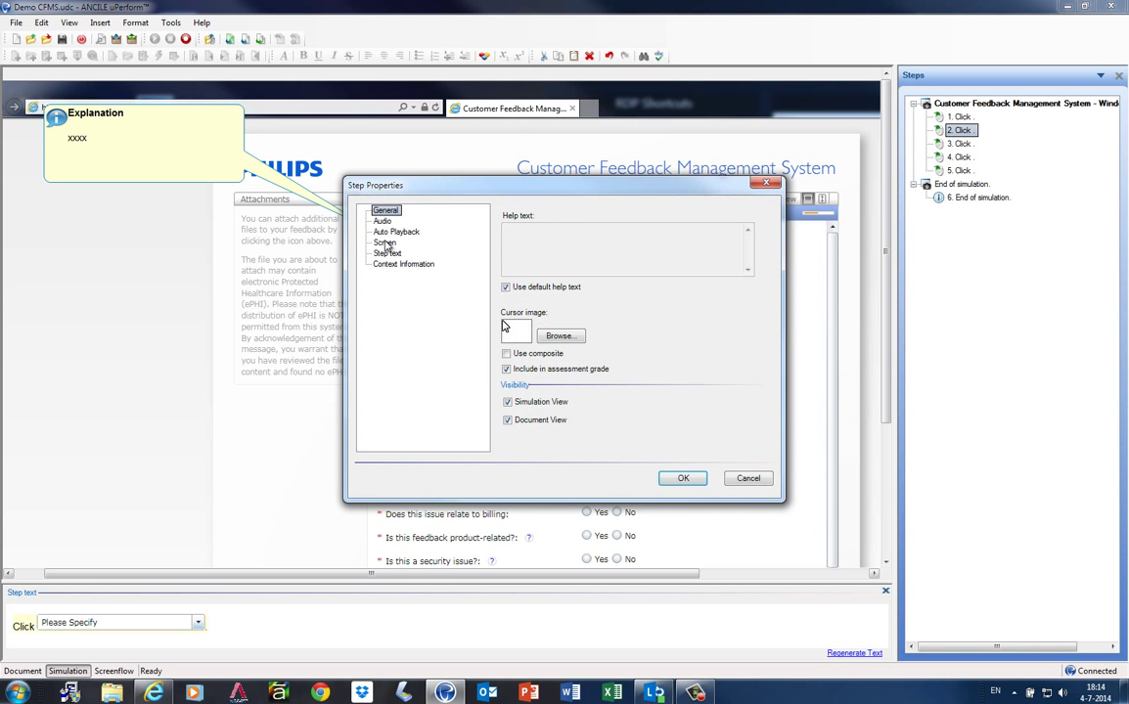
left_click(385, 241)
left_click(382, 221)
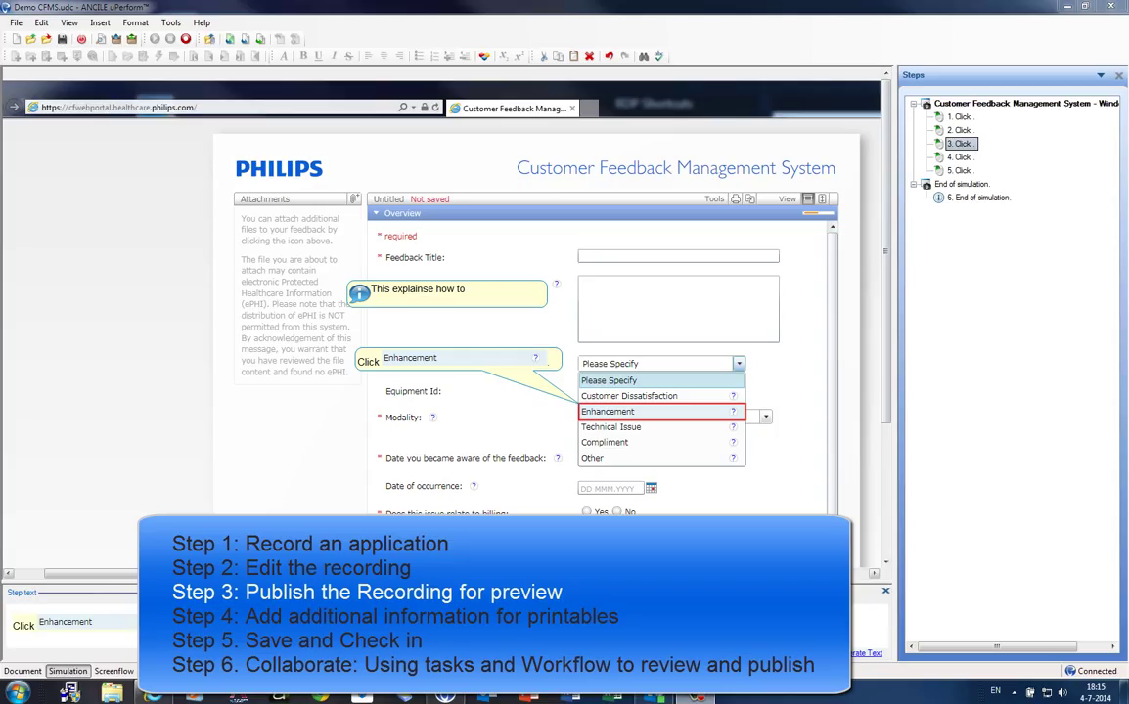
Set up publishing for Demo CFMS.udc with Simulation and all other outputs checked
left_click(17, 23)
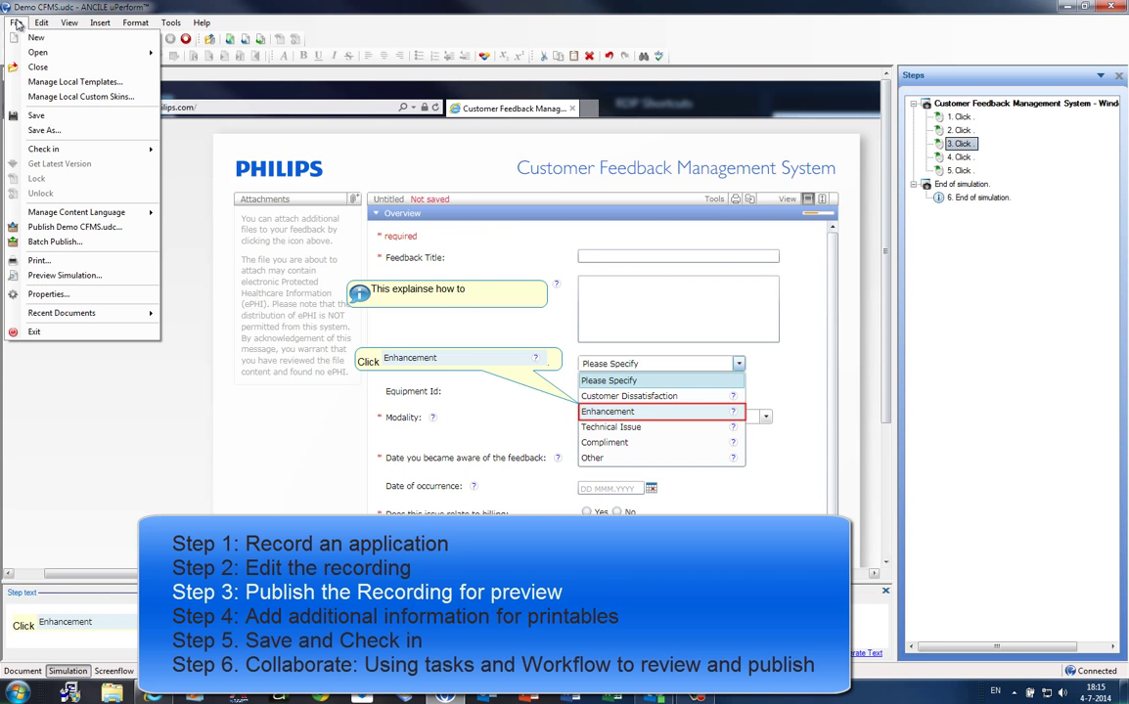
left_click(52, 227)
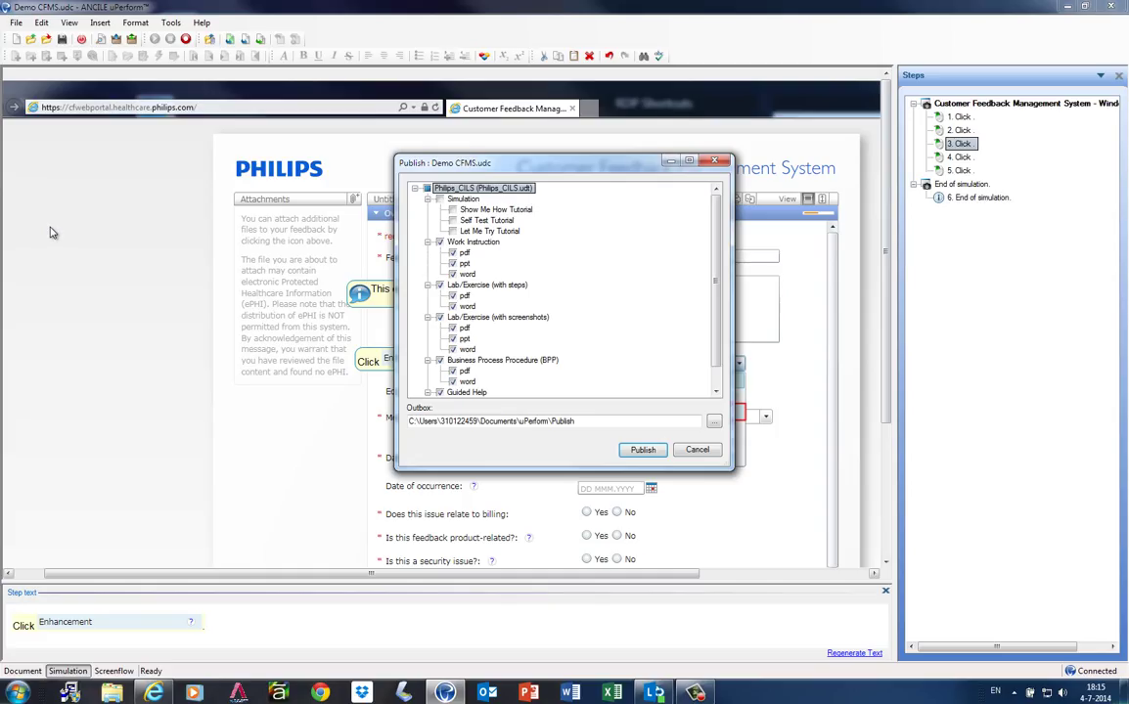
left_click(439, 200)
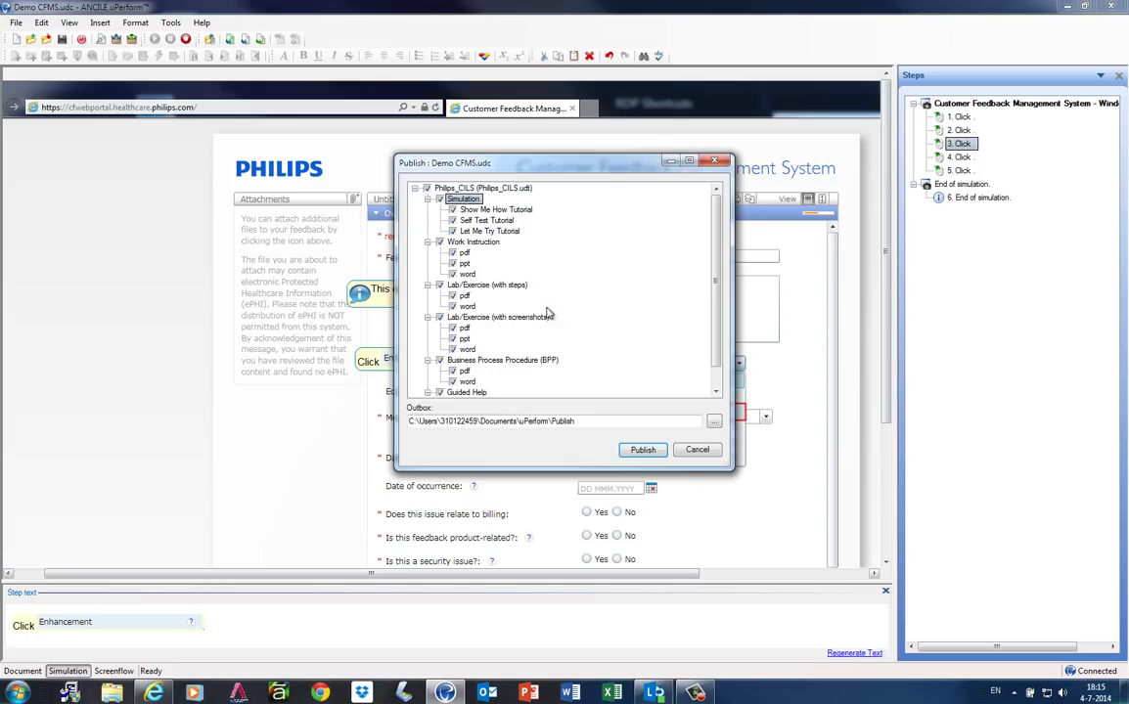
scroll(719, 376, "down", 1)
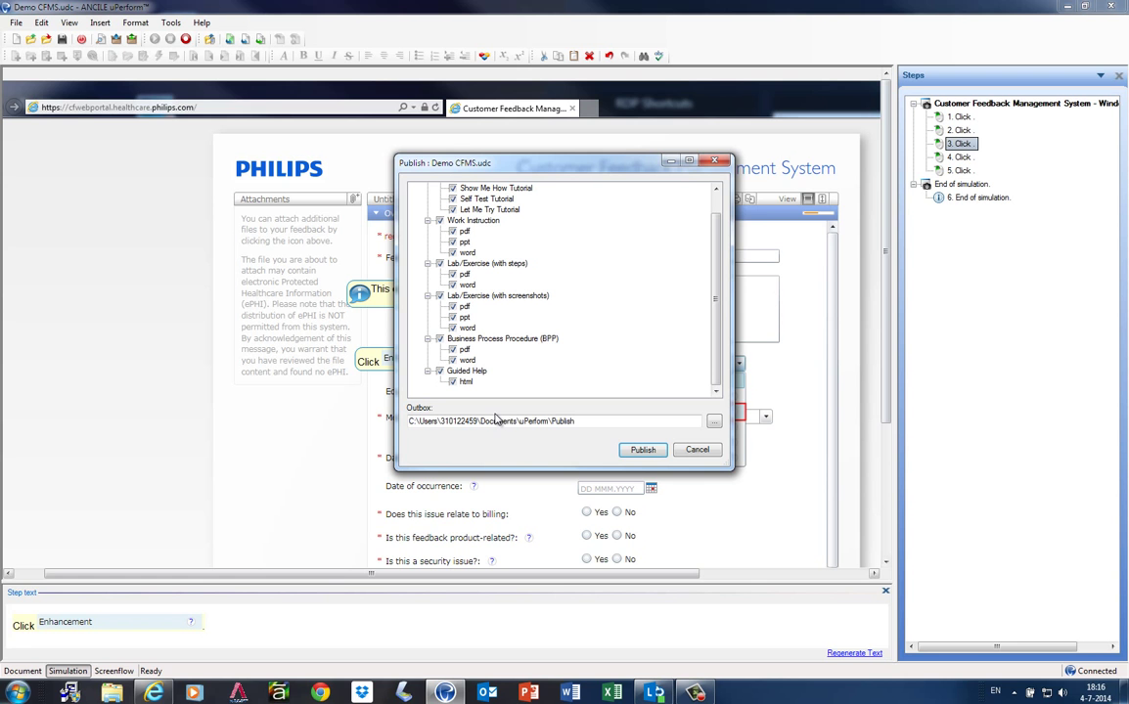
Publish Demo CFMS in all selected formats and open the HTML simulation
left_click(643, 451)
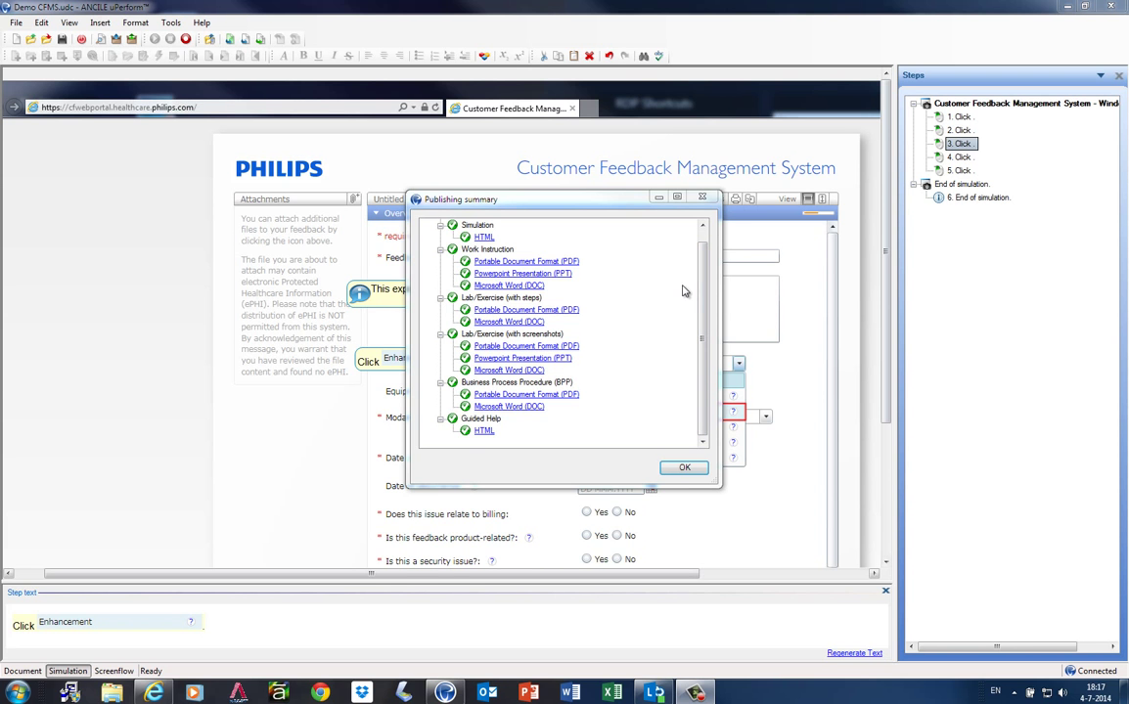
left_click(483, 236)
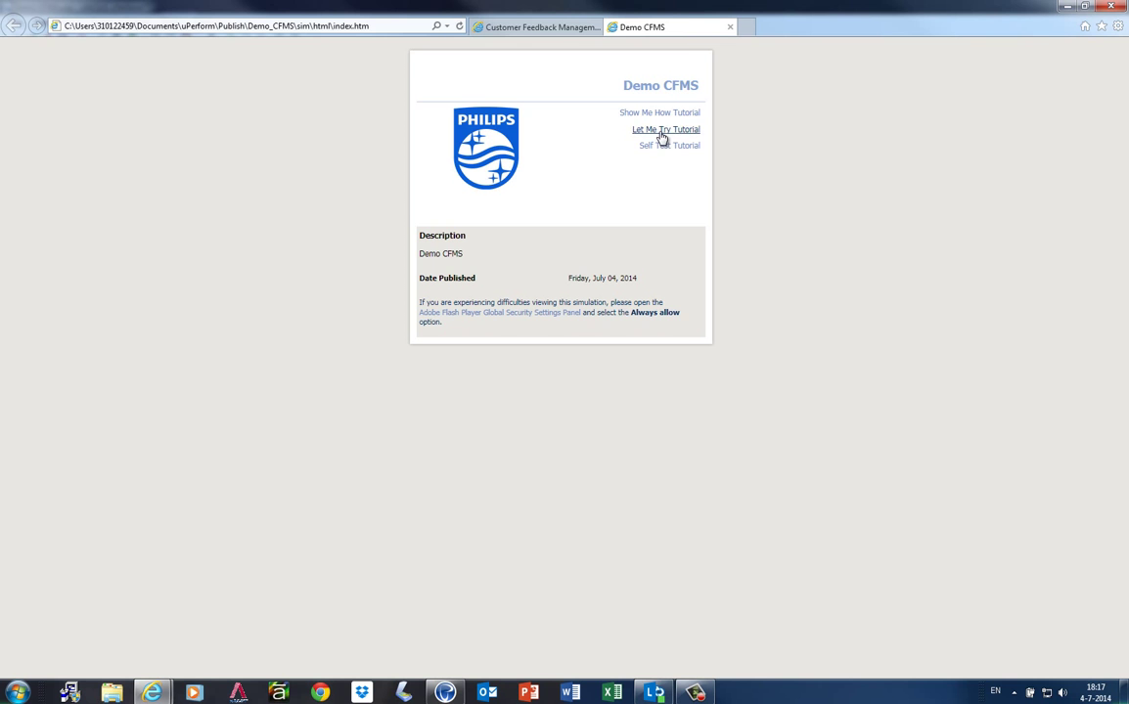
Run the Let Me Try tutorial through its first Create step
left_click(661, 135)
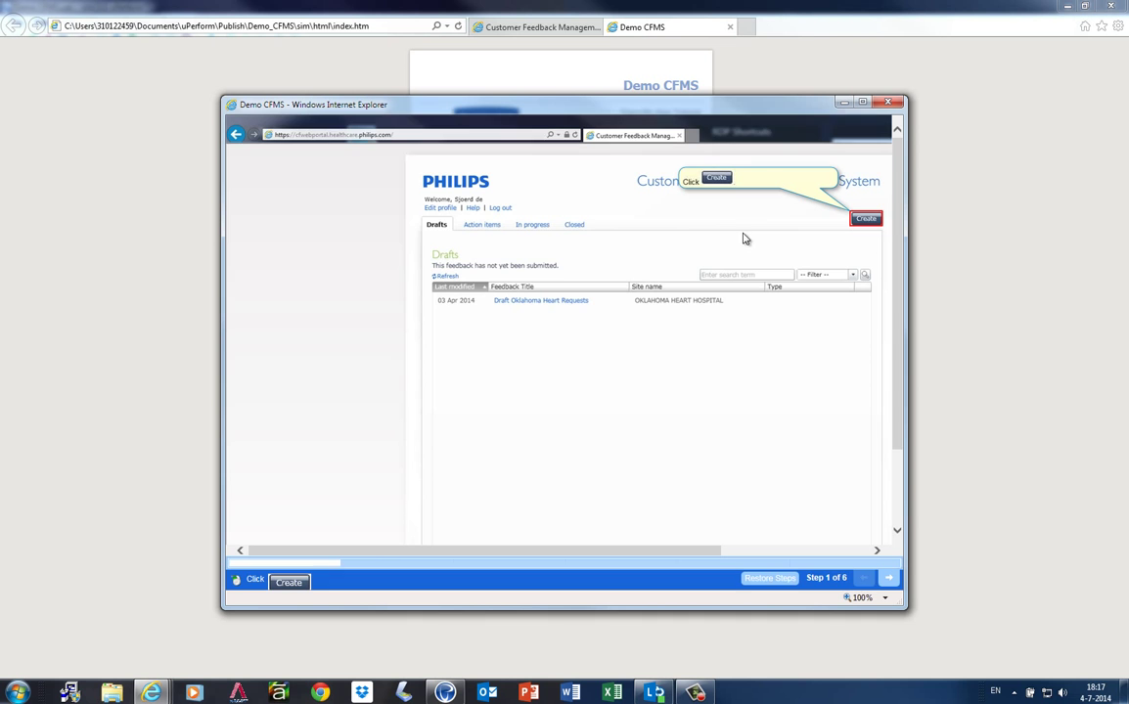
left_click(866, 219)
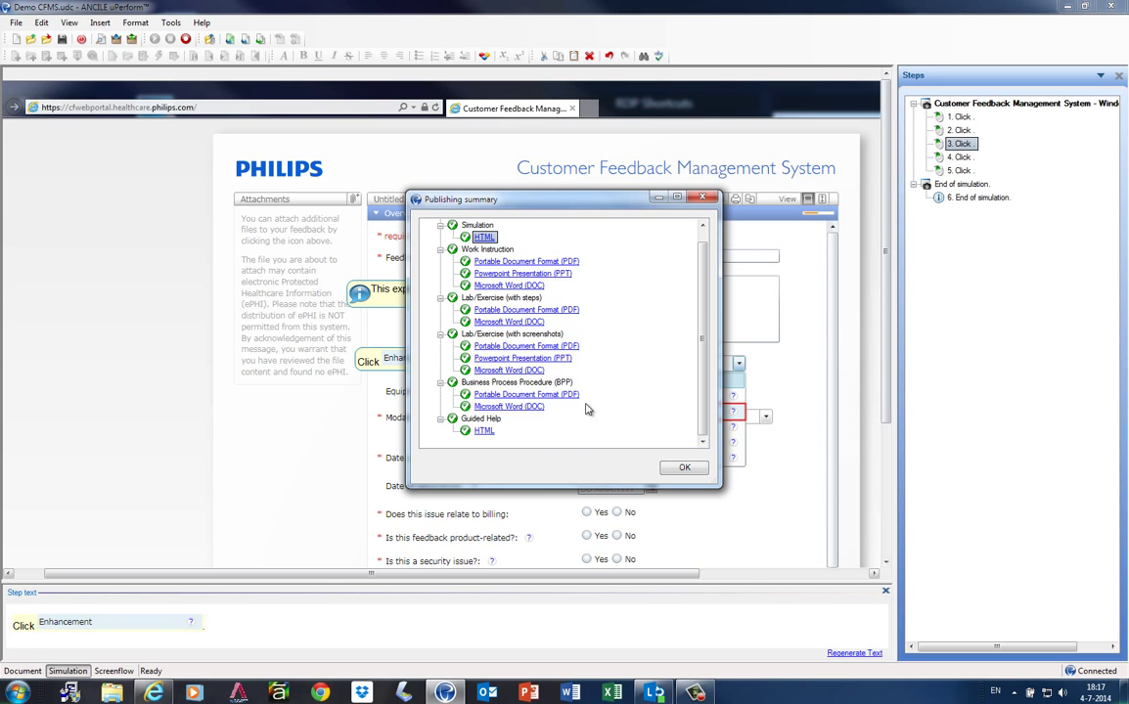
Scroll through the published Lab/Exercise PDF in Adobe Reader, then close Reader
left_click(534, 262)
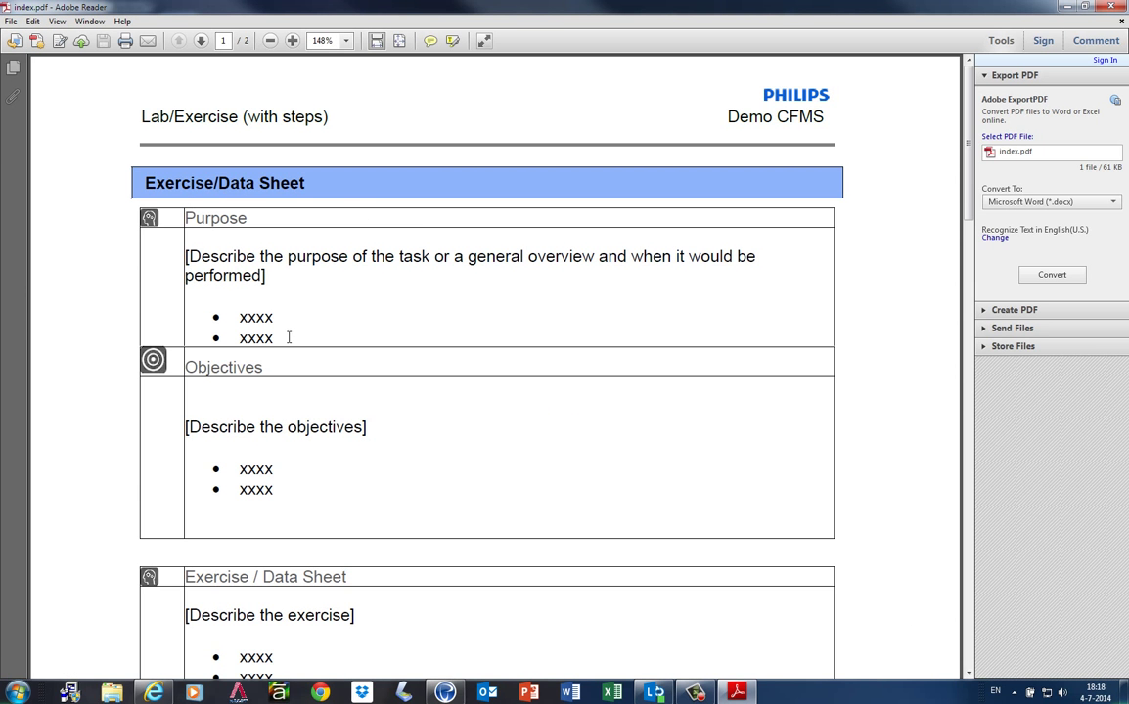
scroll(290, 463, "down", 2)
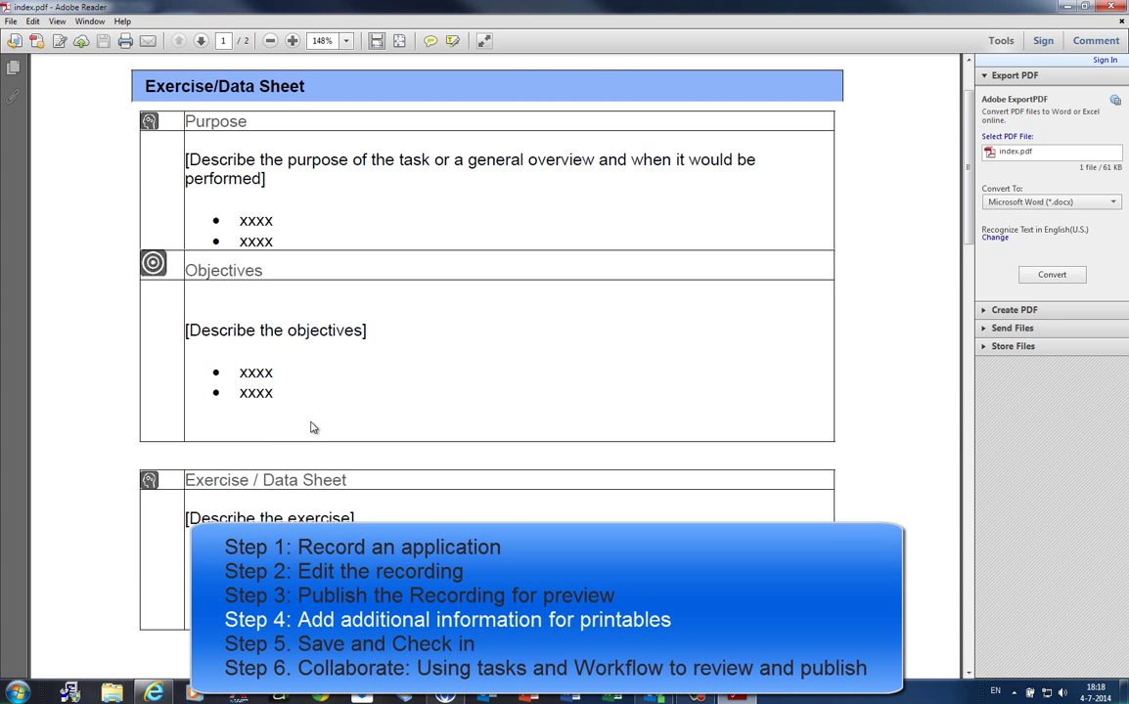
left_click(1121, 7)
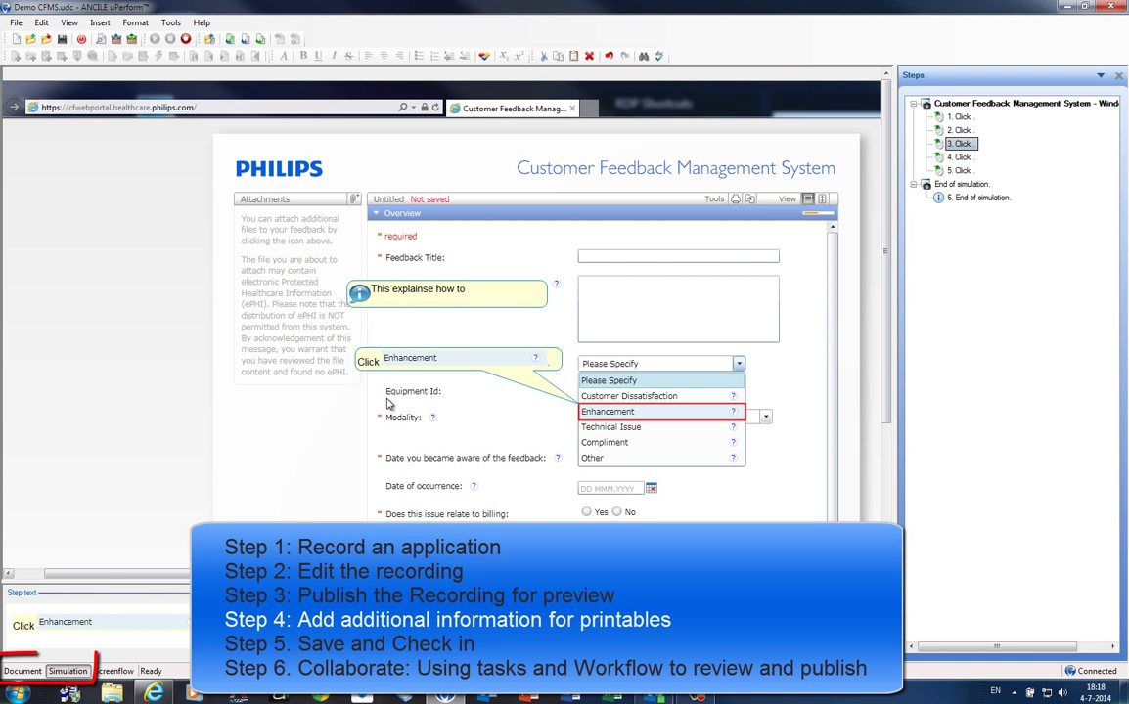
Switch to Document view and jump through the Layout pane to step 1 of the procedure
left_click(24, 671)
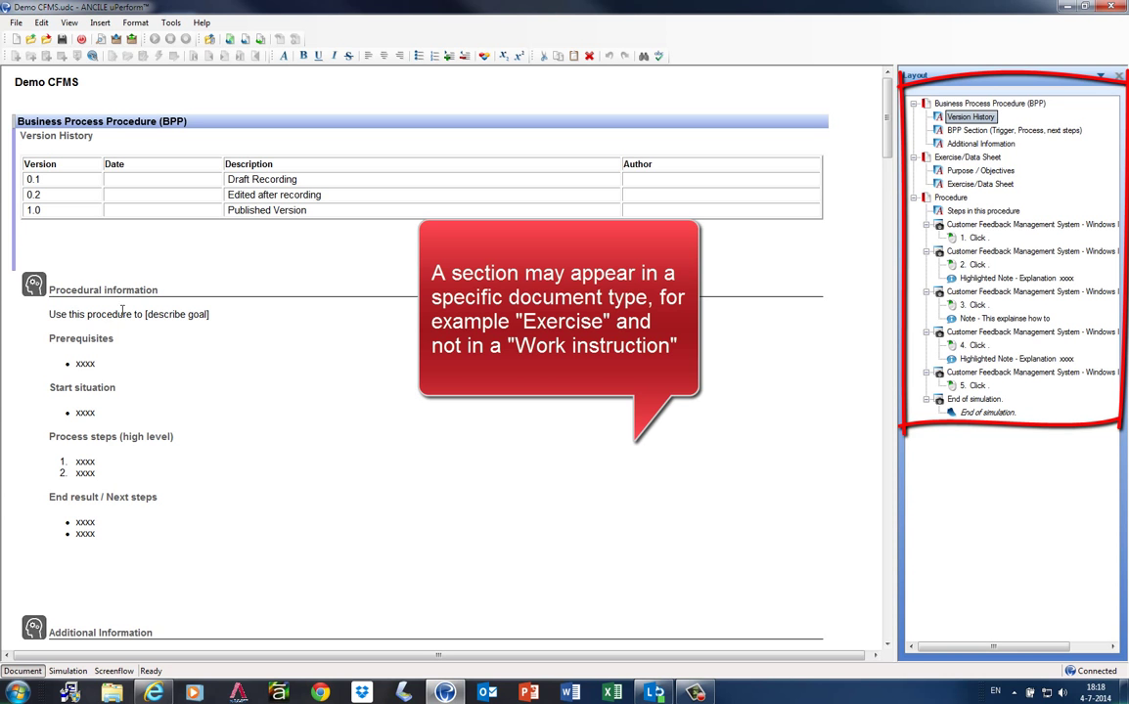
left_click(975, 185)
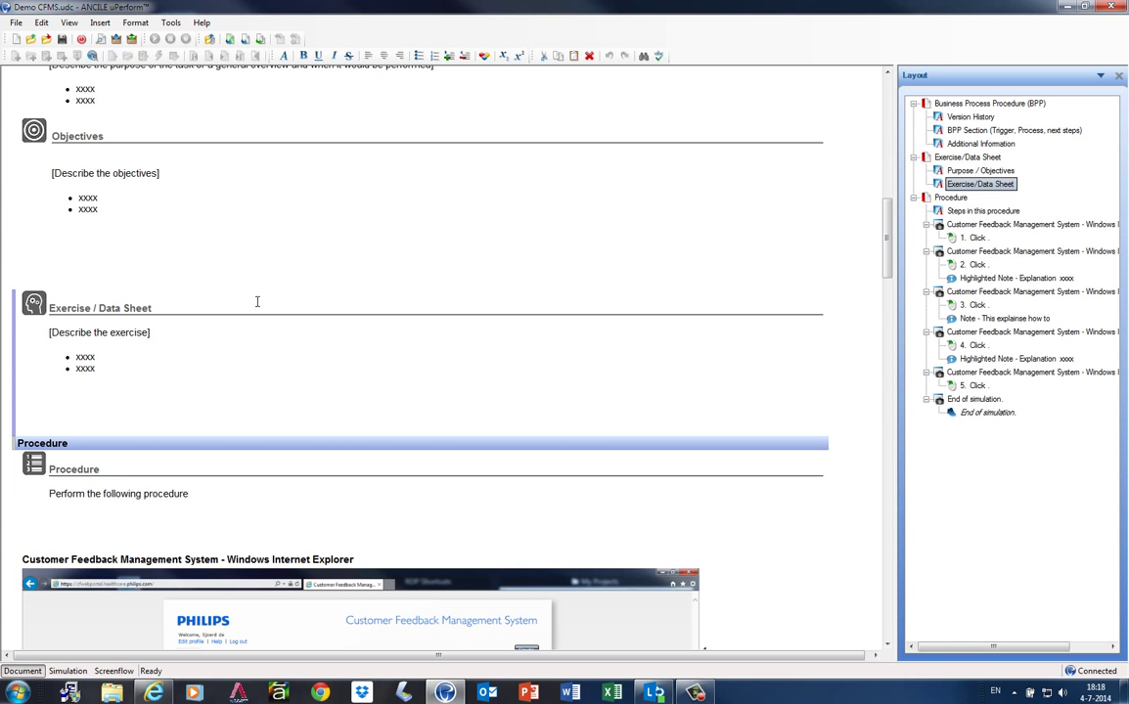
left_click(981, 211)
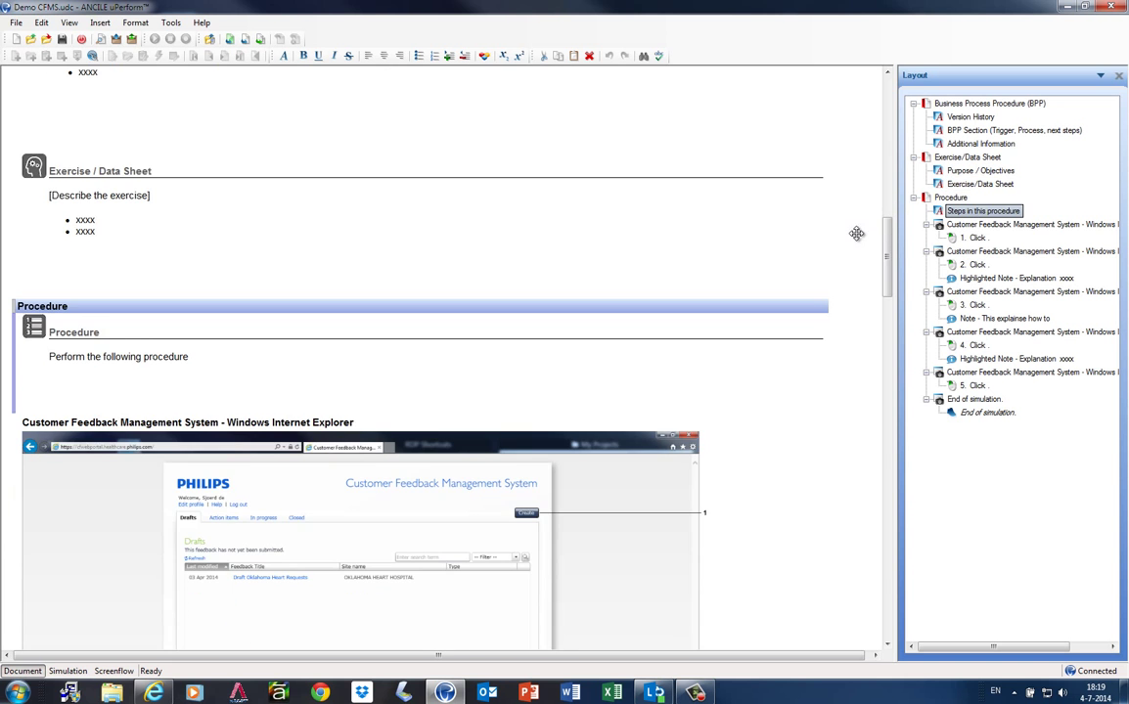
scroll(885, 278, "down", 7)
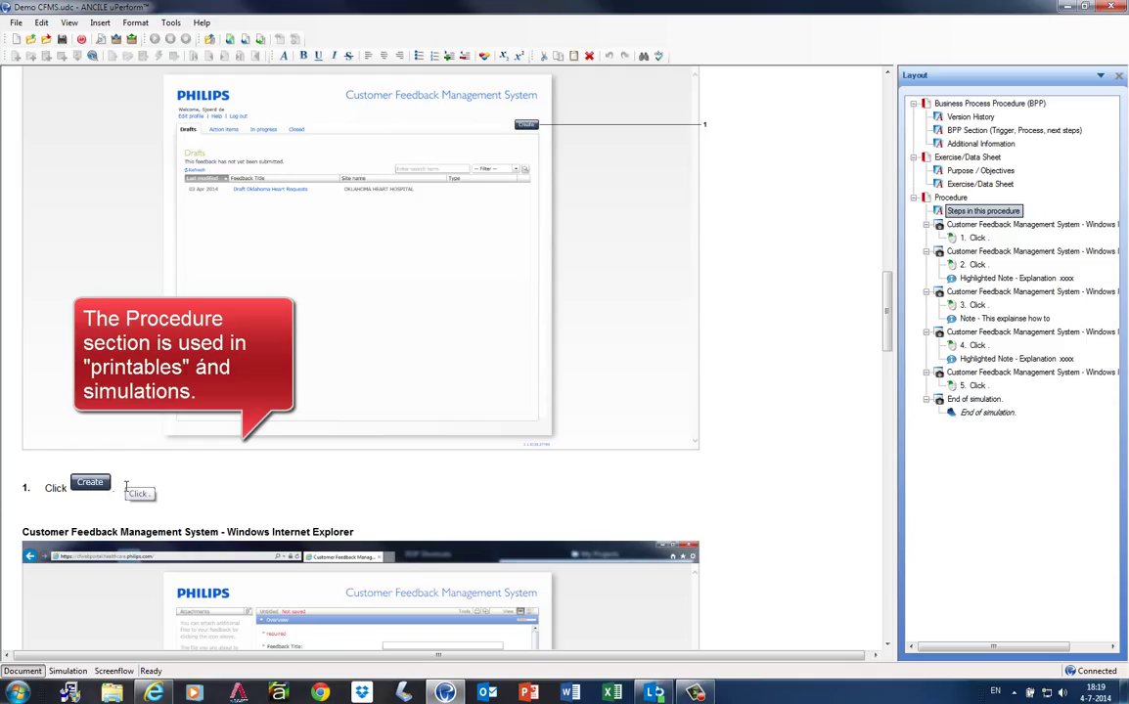
Insert a Freetext 'Quick Part - Important' note after step 1, then return to Simulation view
left_click(125, 487)
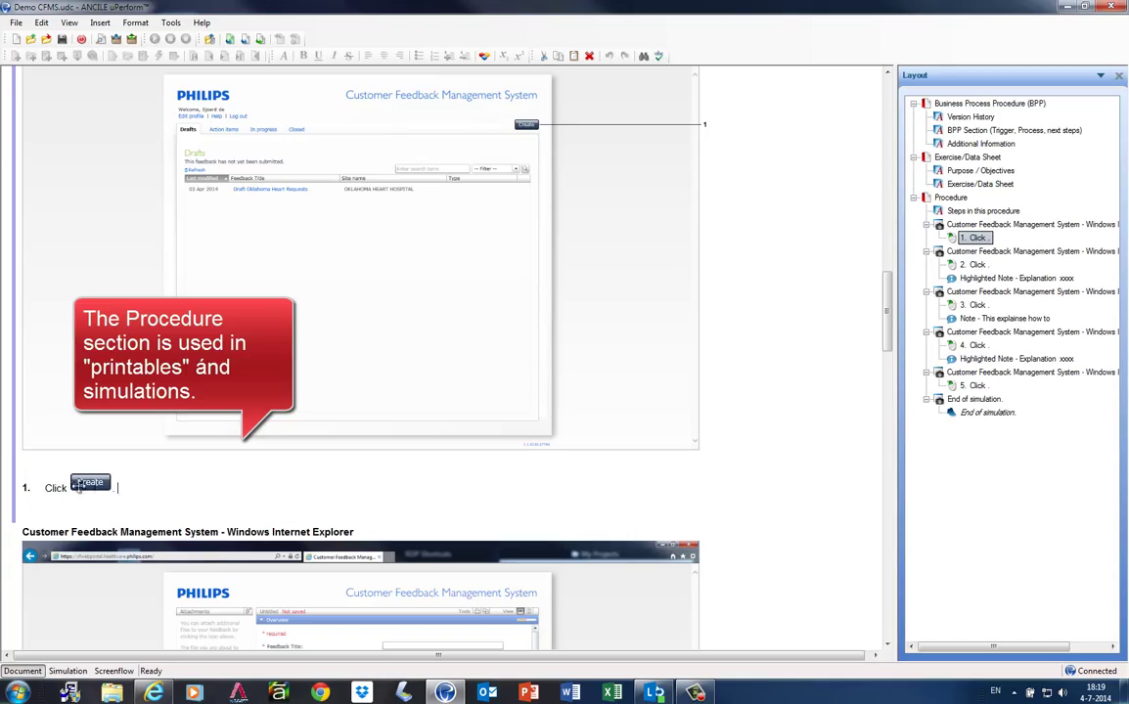
right_click(125, 492)
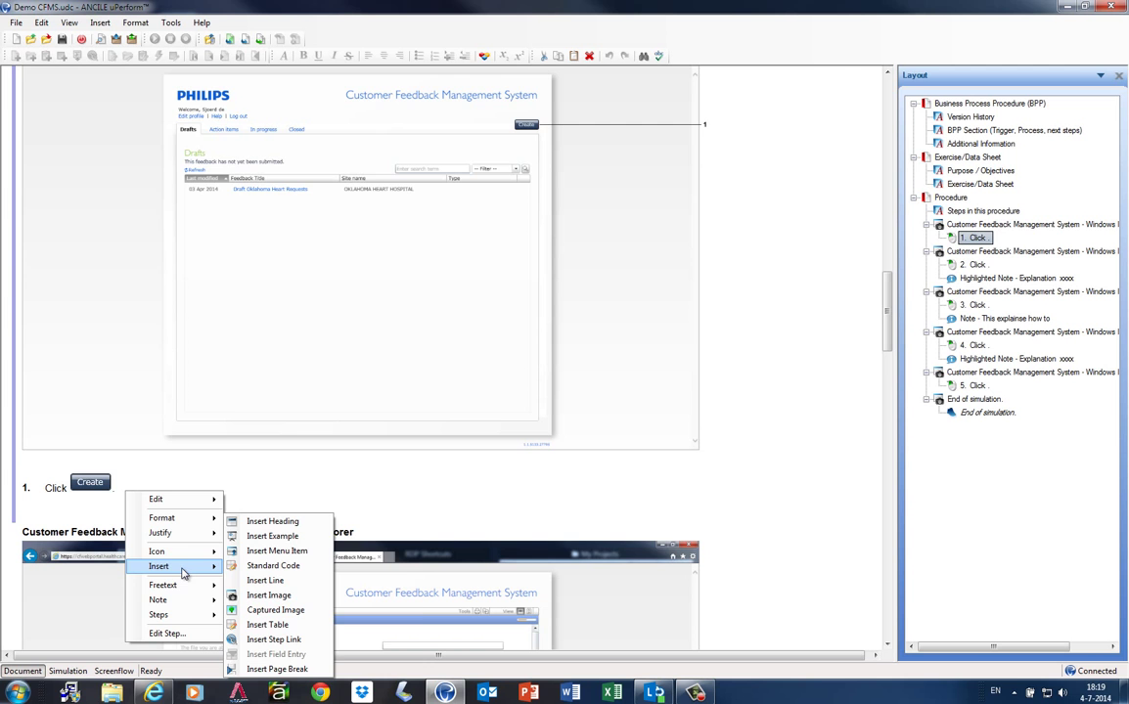
mouse_move(163, 585)
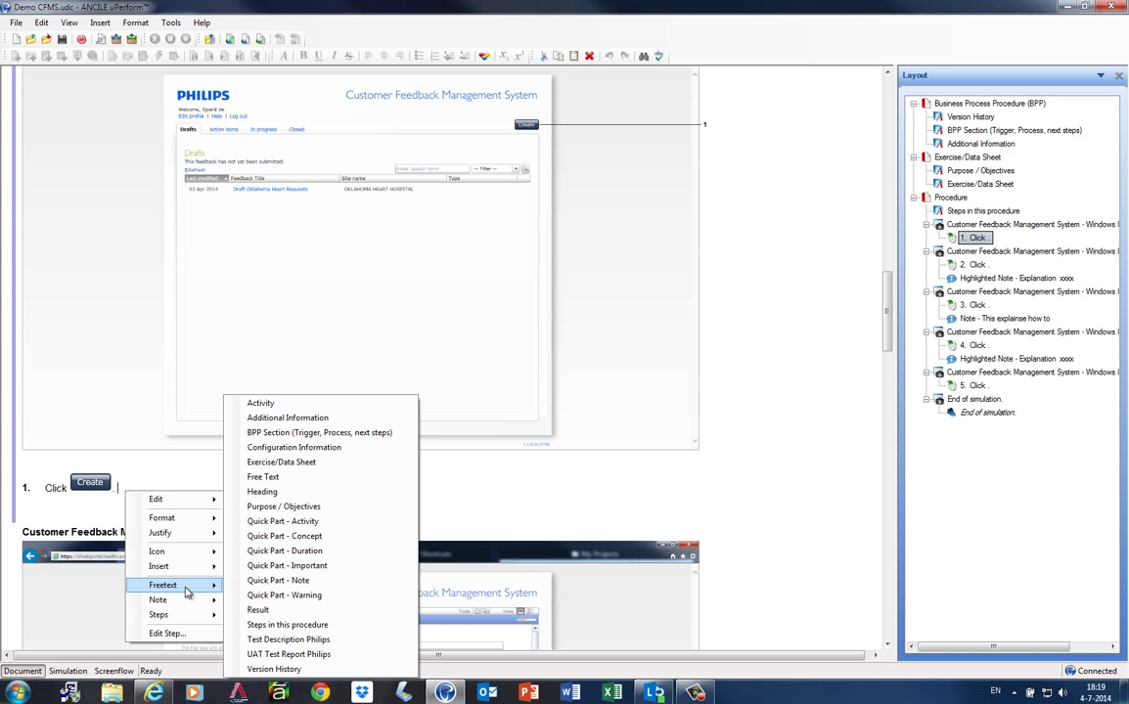
left_click(300, 567)
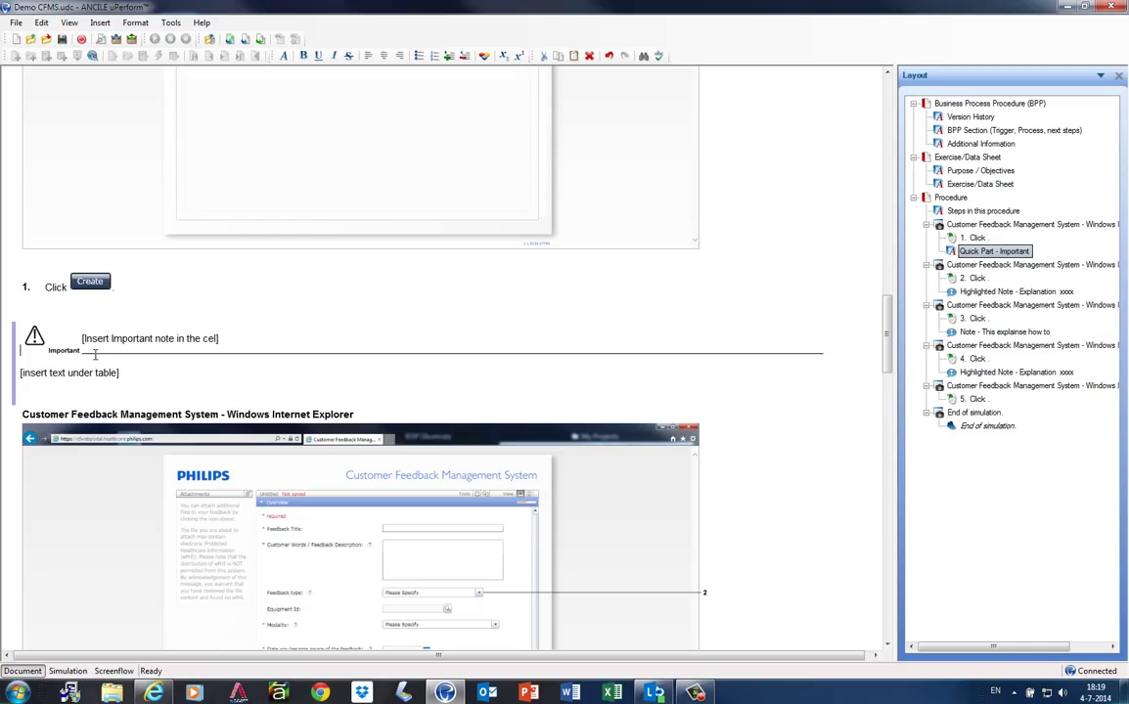
left_click_drag(58, 284, 66, 255)
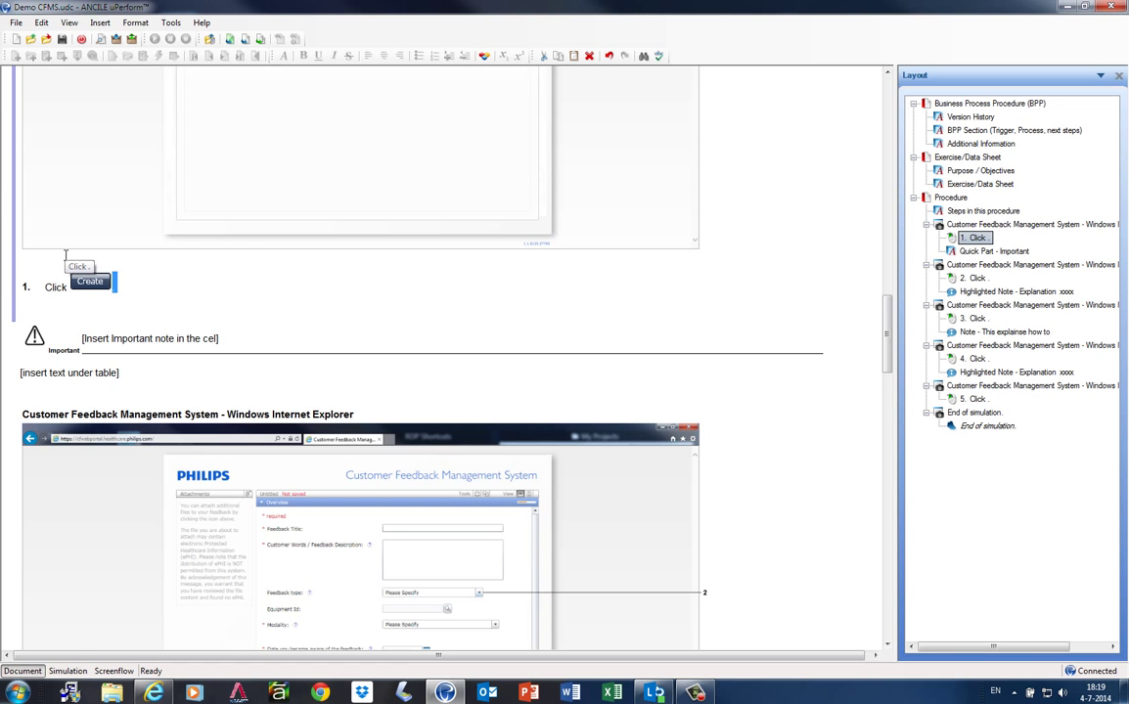
left_click(67, 671)
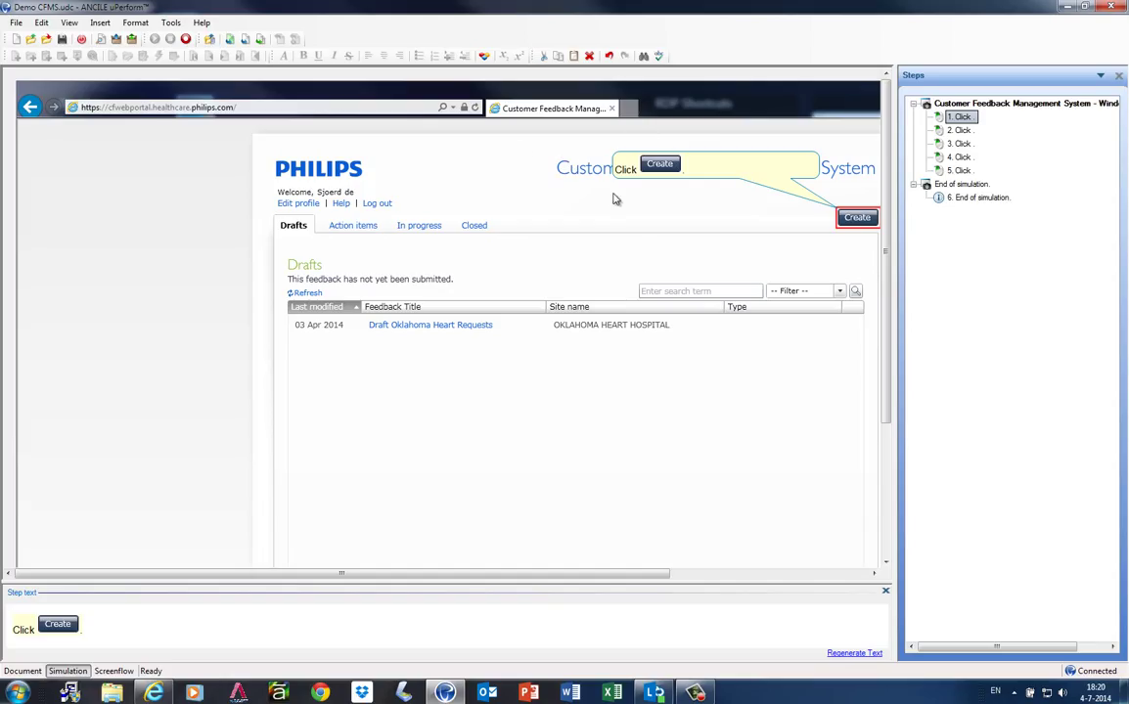
Return to Document view and review the Demo CFMS file properties before closing them
left_click(23, 671)
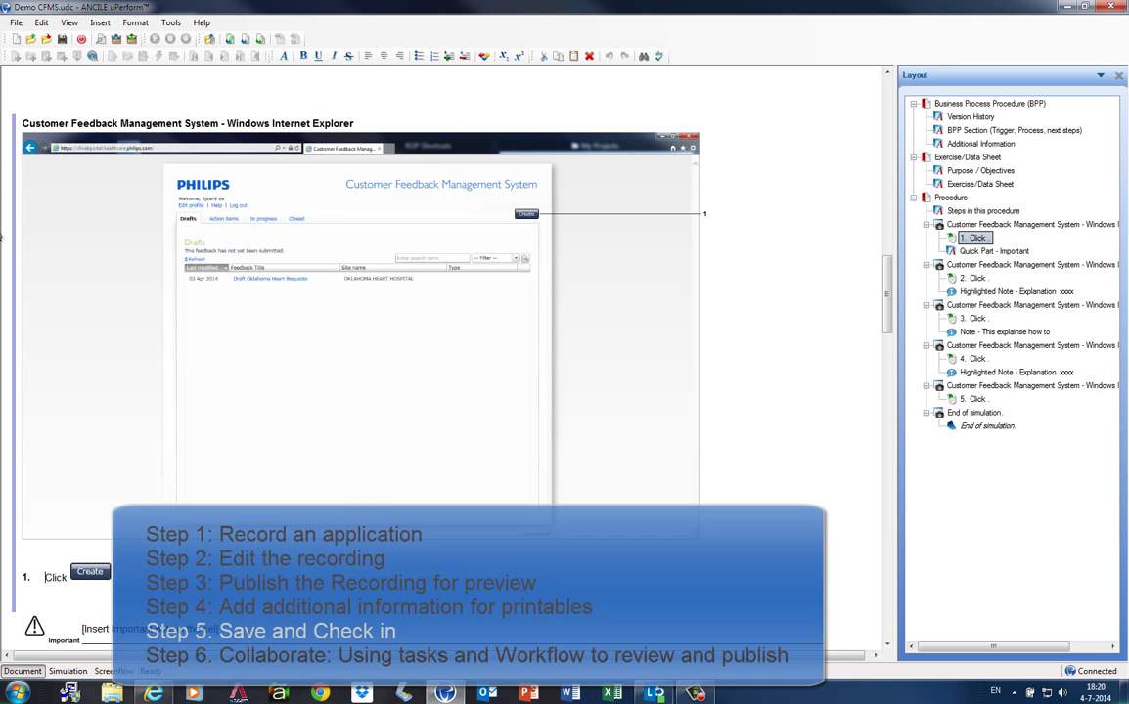
left_click(64, 41)
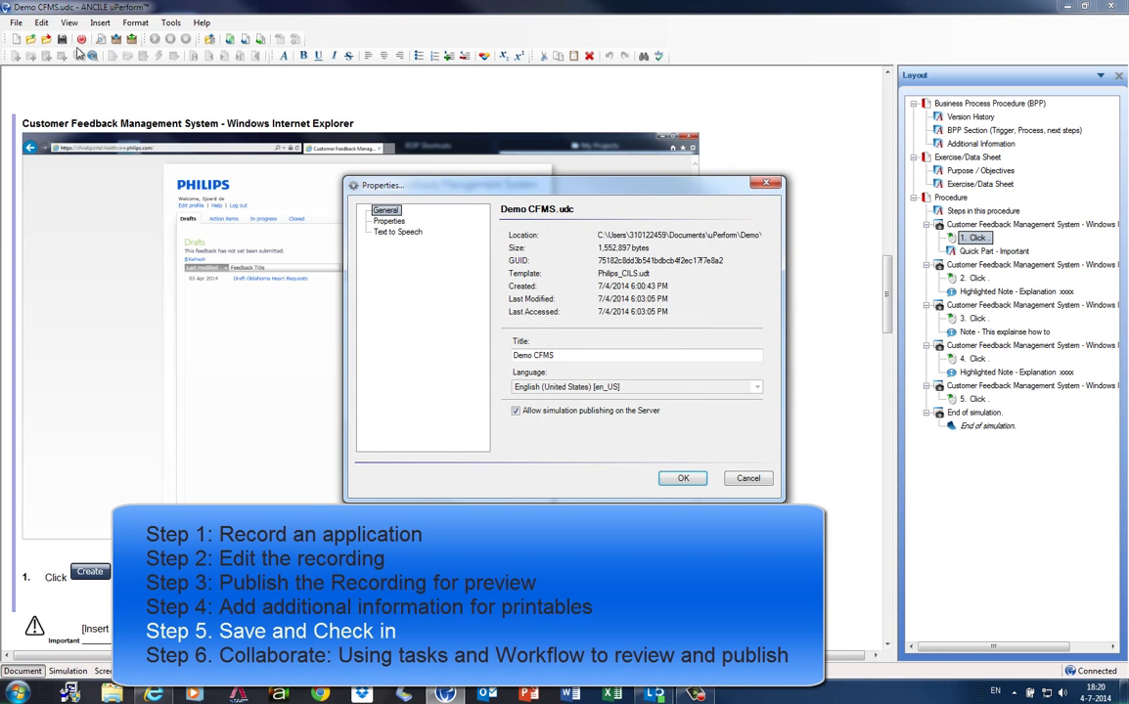
left_click(388, 222)
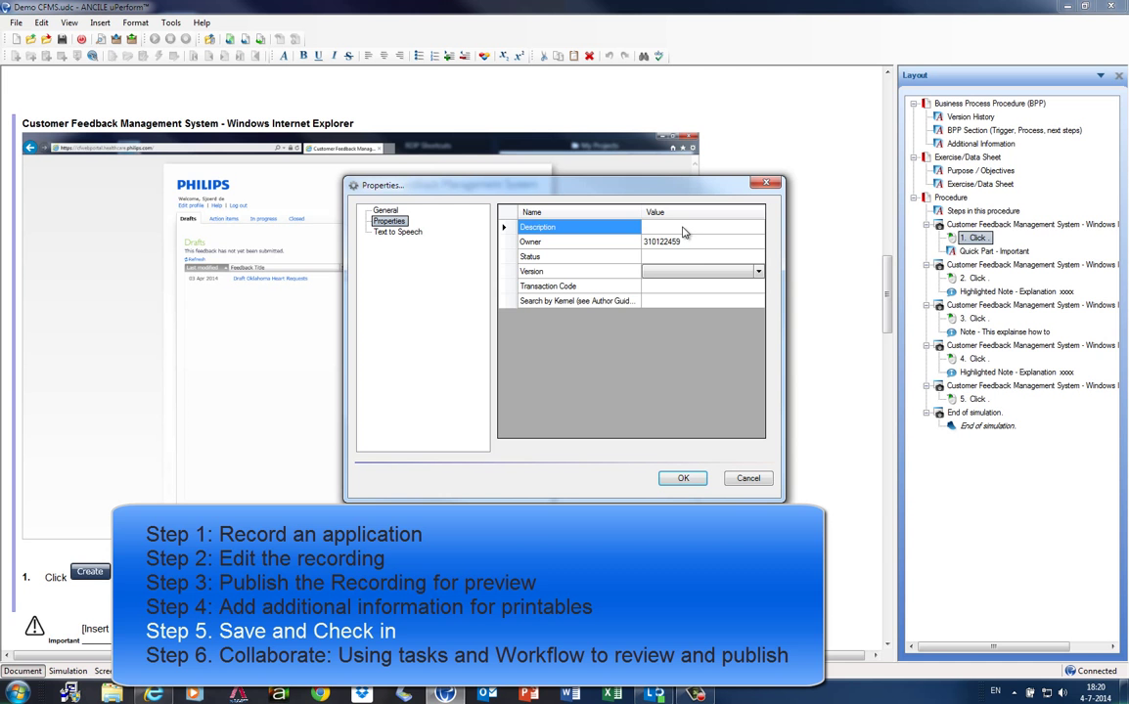
left_click(682, 479)
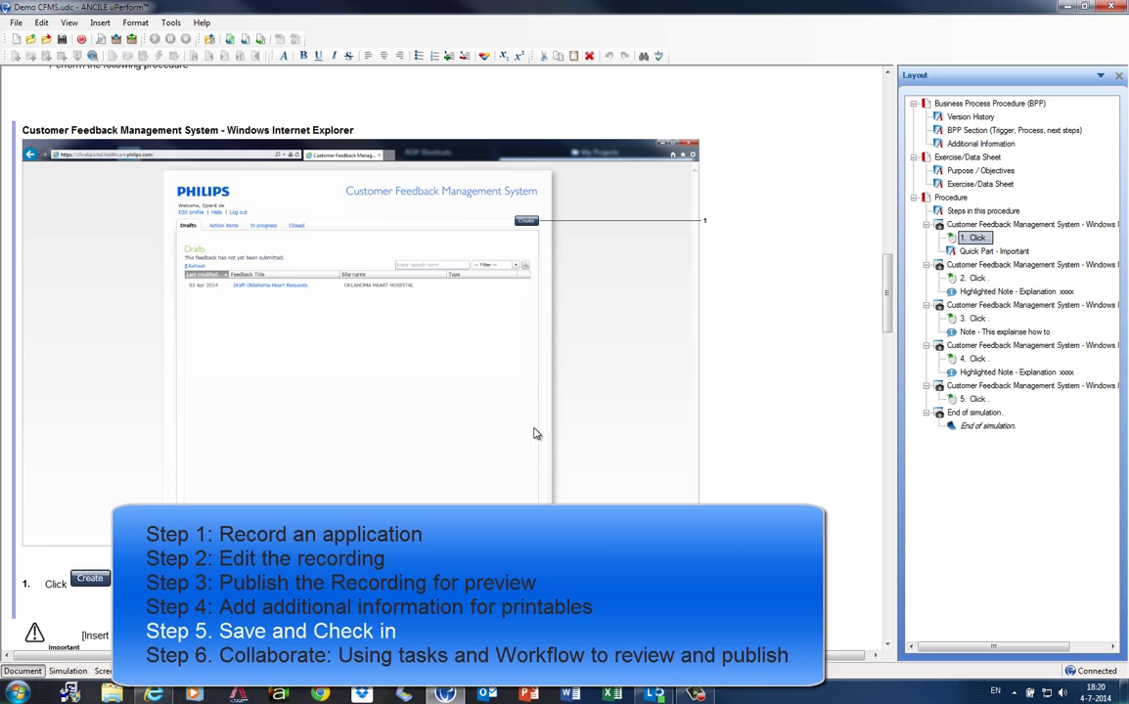
Check in Demo CFMS.udc to the server and dismiss the 'Check in complete' message
left_click(15, 21)
mouse_move(43, 149)
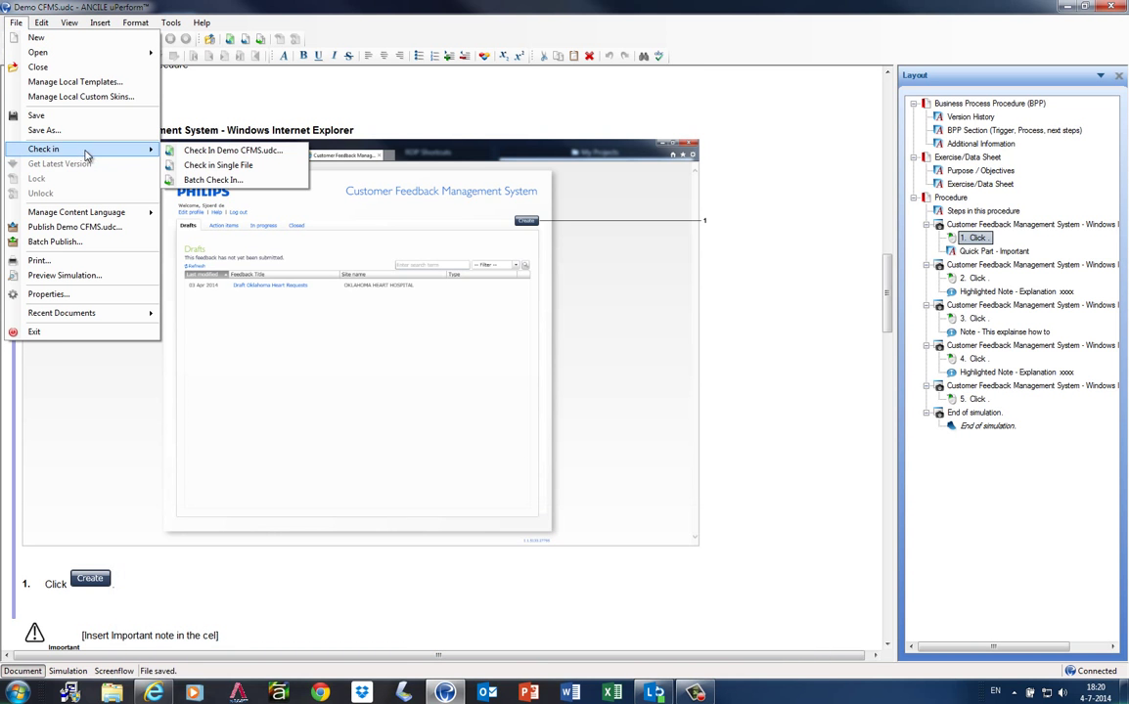
left_click(220, 150)
left_click(648, 493)
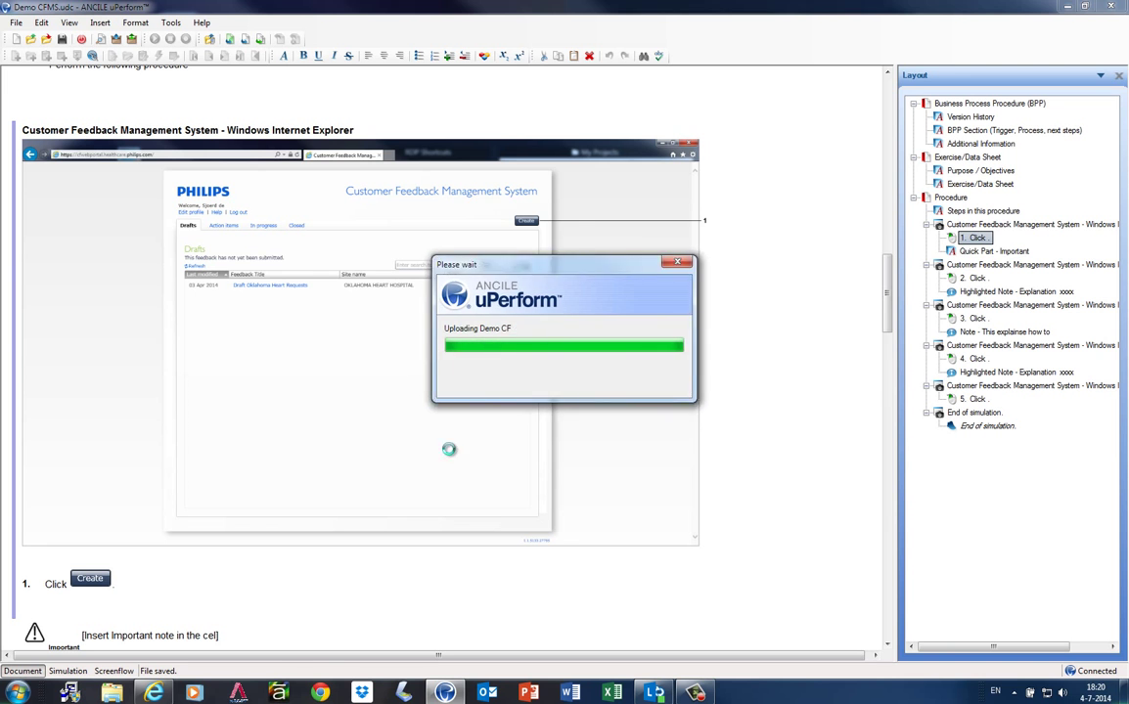
left_click(601, 391)
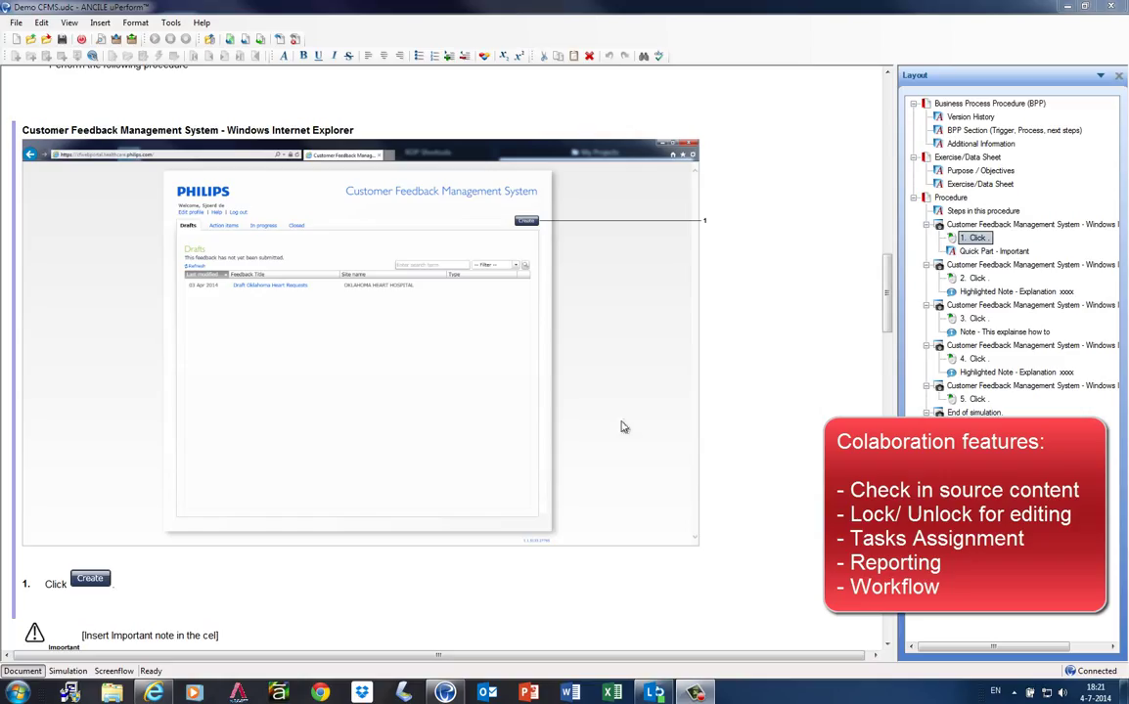
Open the online repository and browse Clinical Informatics Learning Services > Author Essentials to the Demo CFMS binder
left_click(169, 23)
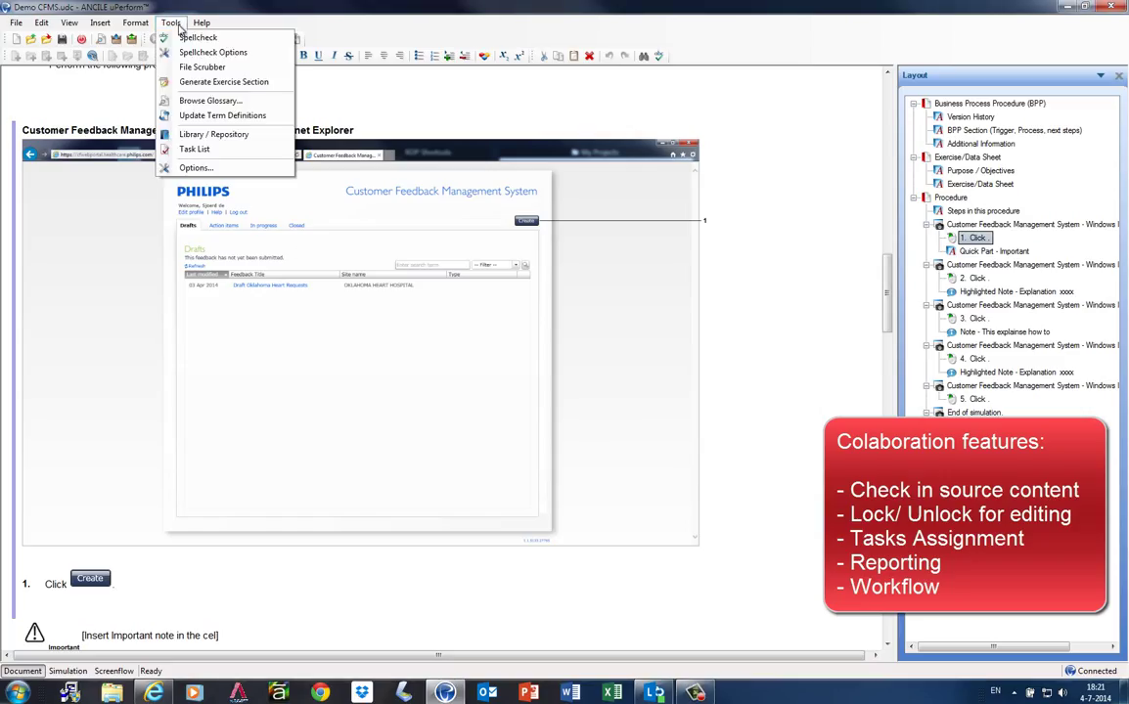
left_click(196, 149)
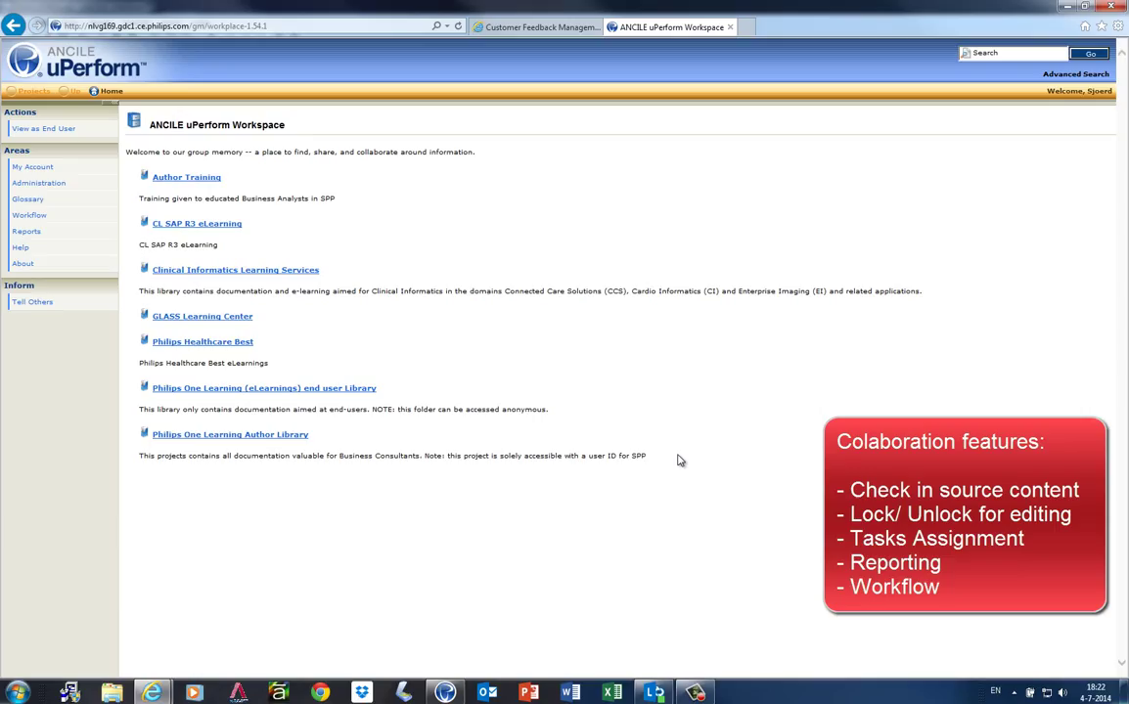
left_click(311, 271)
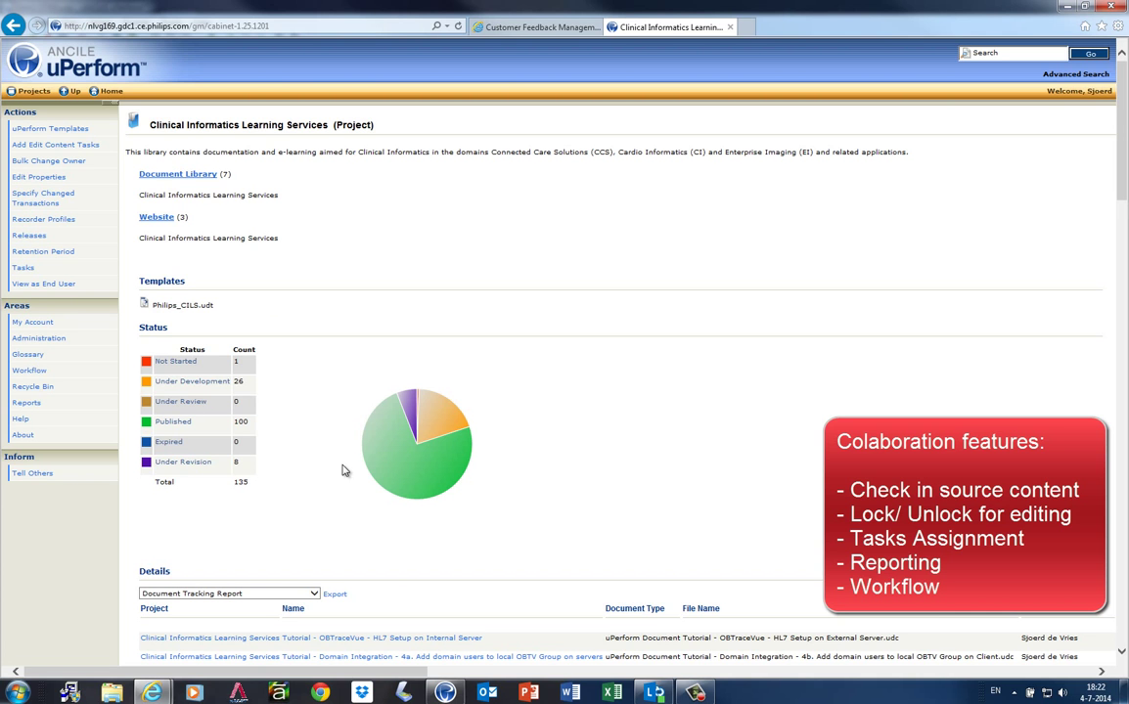
left_click(28, 270)
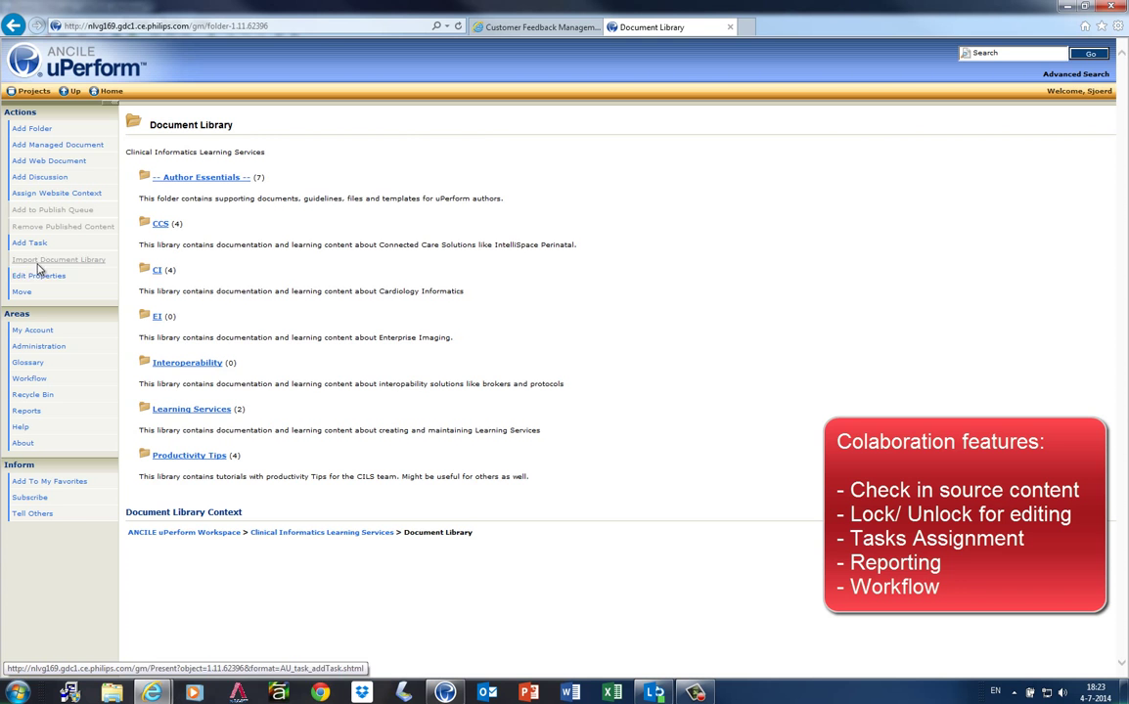
left_click(186, 177)
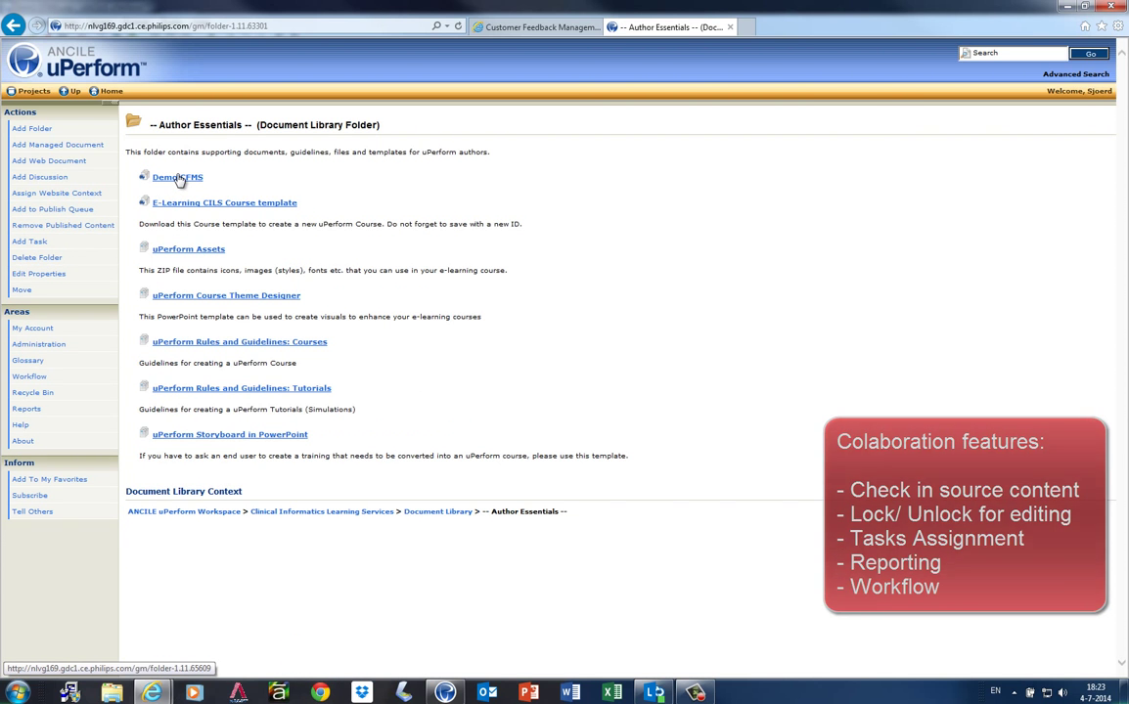
left_click(178, 178)
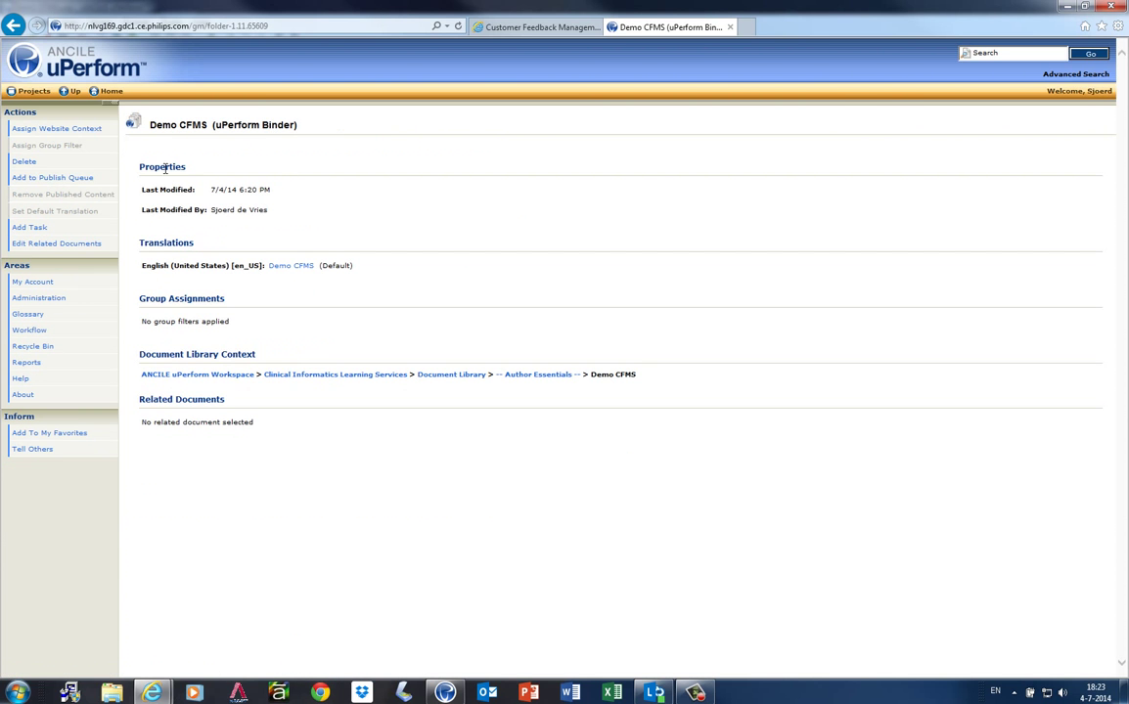
Open the Add a New Task form for the Demo CFMS binder
left_click(42, 230)
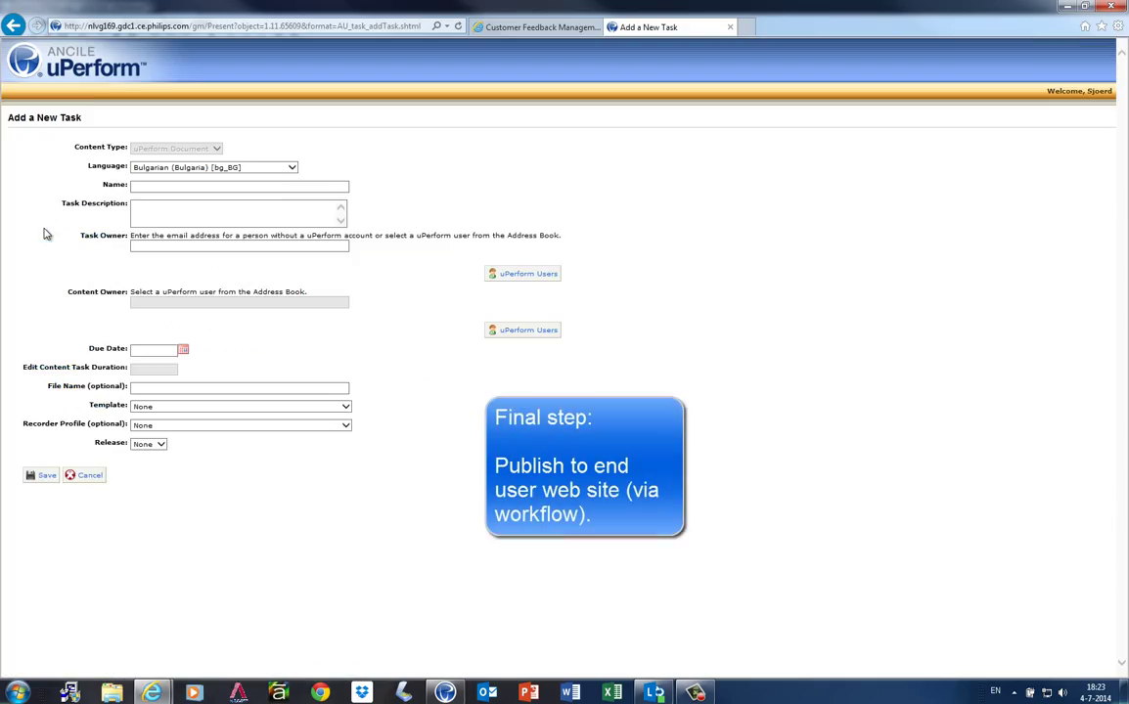